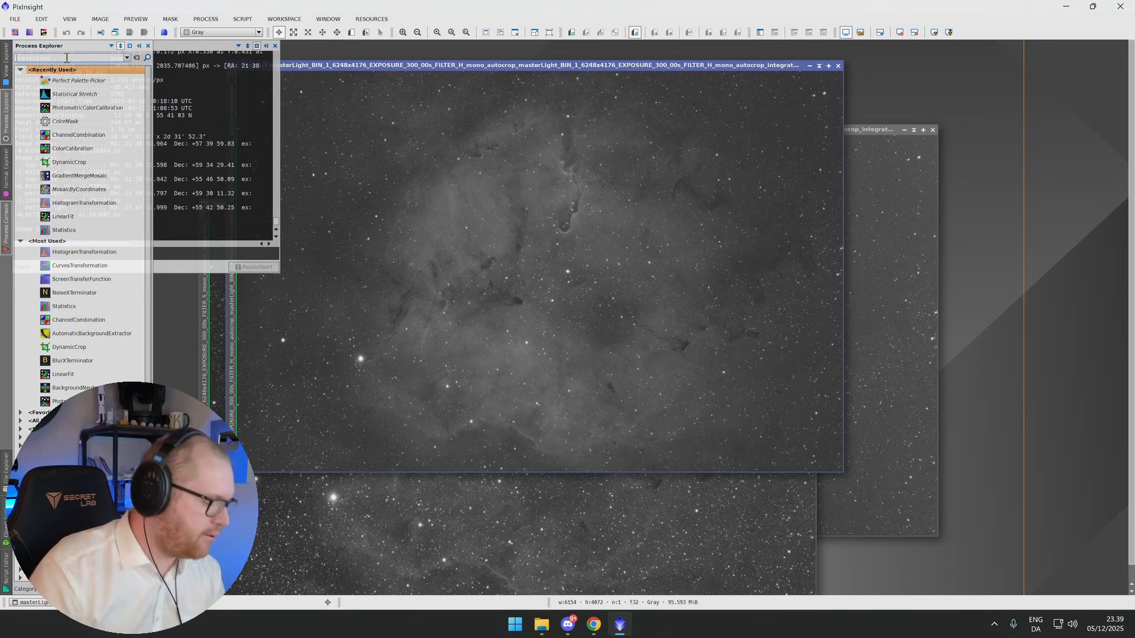
Find the ChannelCombination process and open its dialog over the images
left_click(67, 58)
type("color")
key("BackSpace")
key("BackSpace")
key("BackSpace")
type("mb")
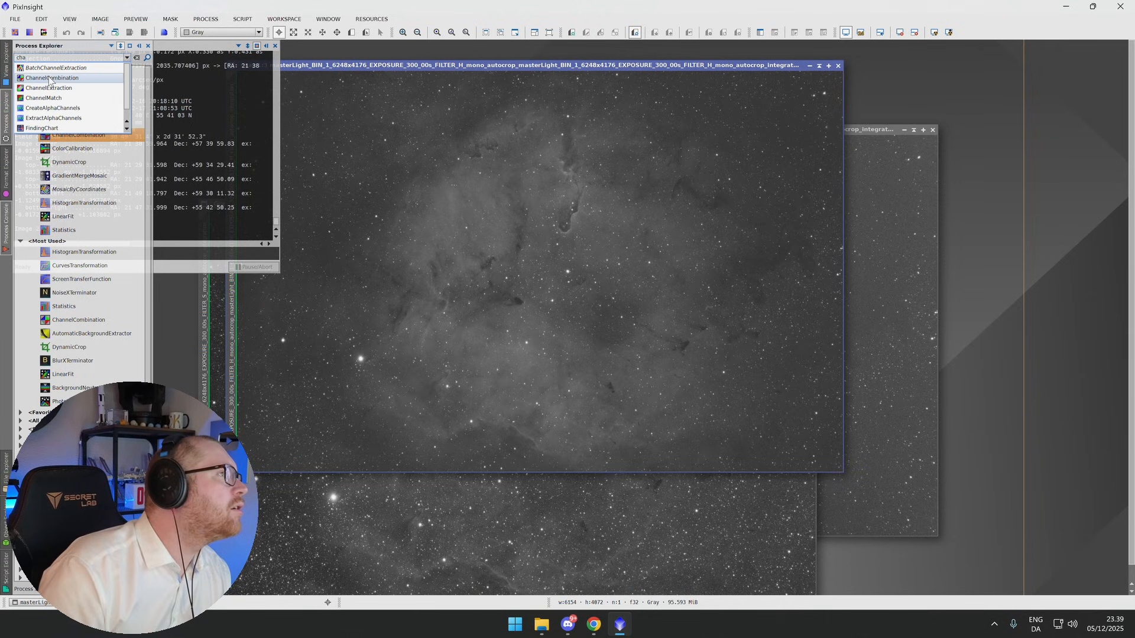
left_click(49, 77)
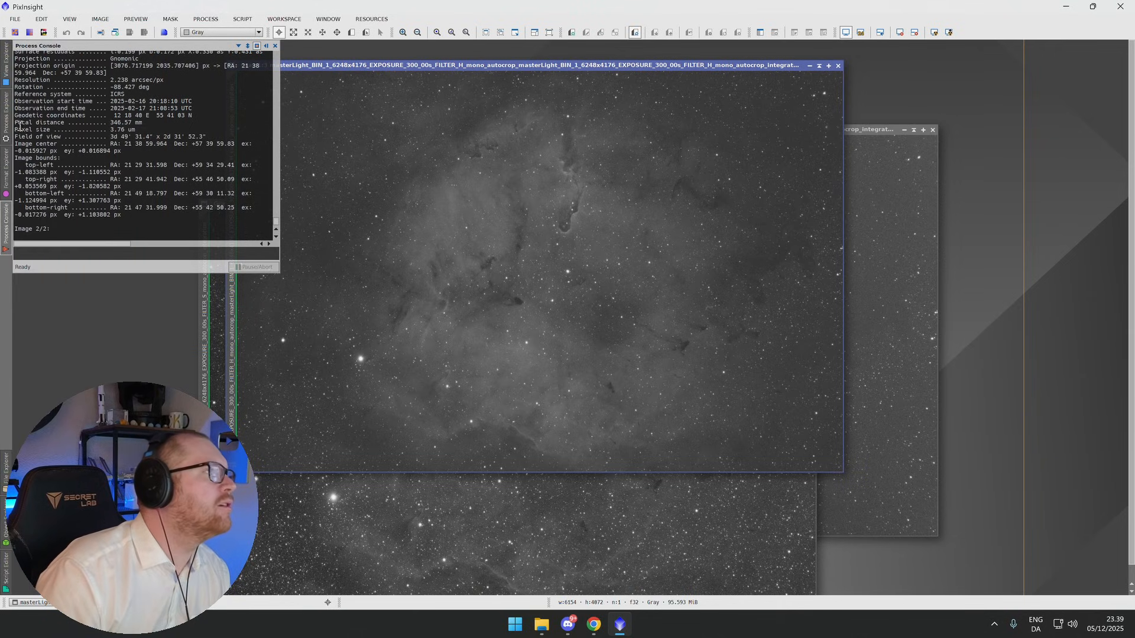
mouse_move(6, 112)
left_click_drag(66, 134, 69, 136)
double_click(70, 136)
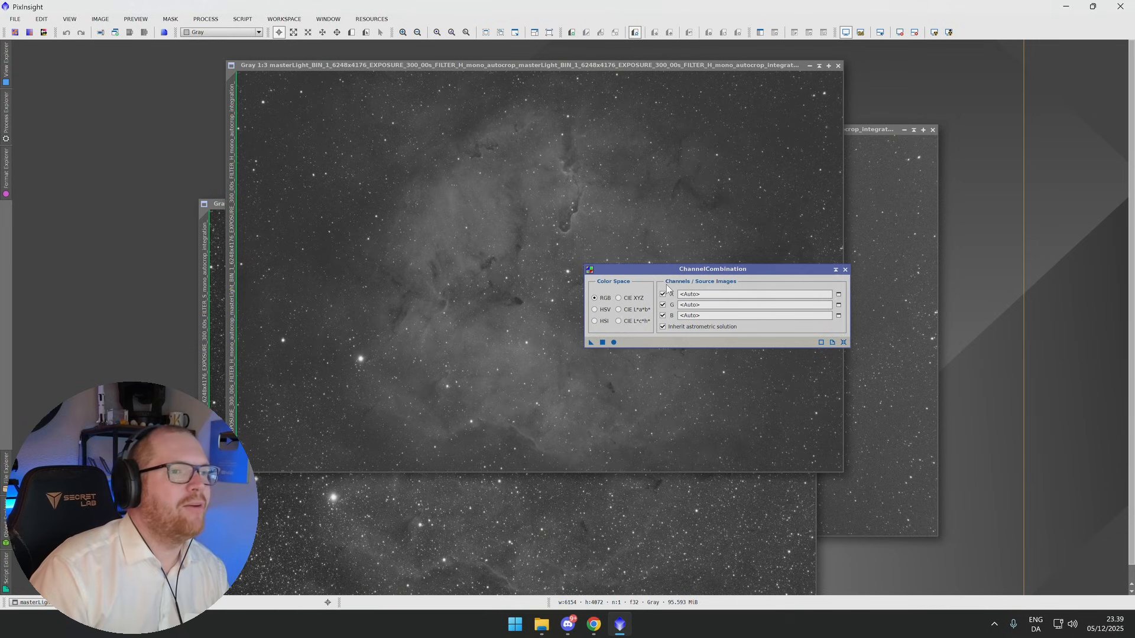
left_click_drag(684, 270, 387, 224)
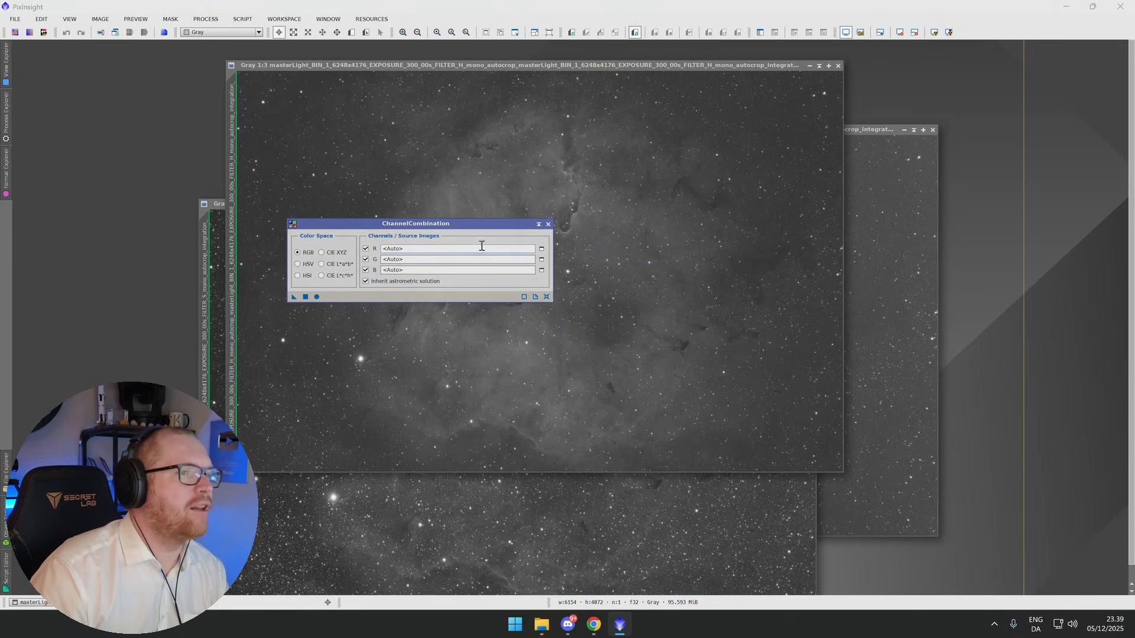
left_click(542, 249)
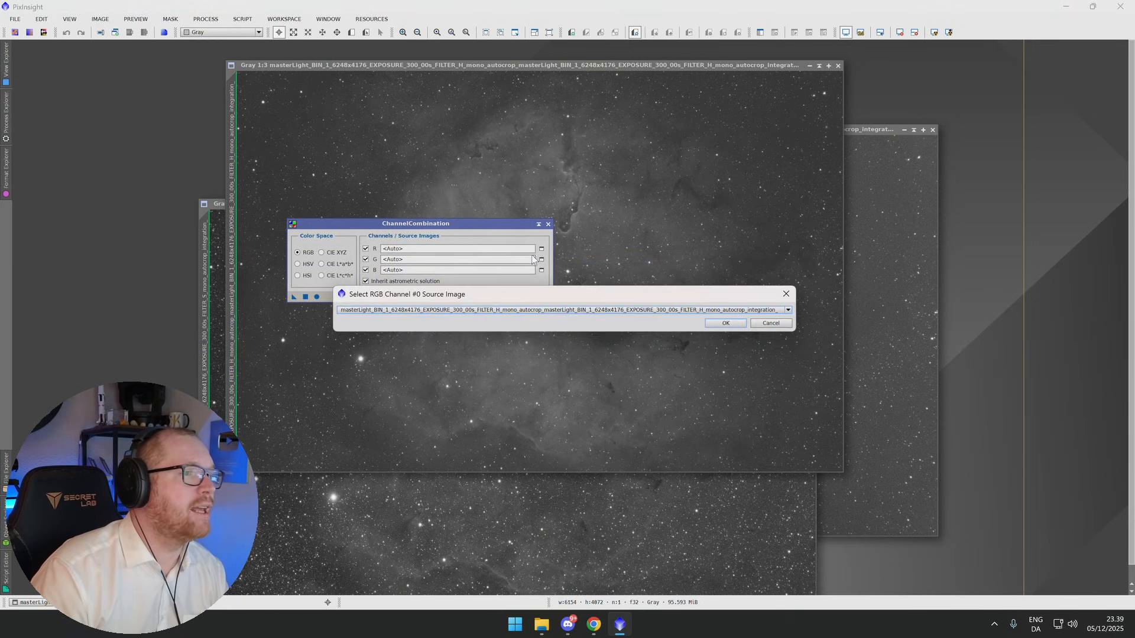
left_click(598, 311)
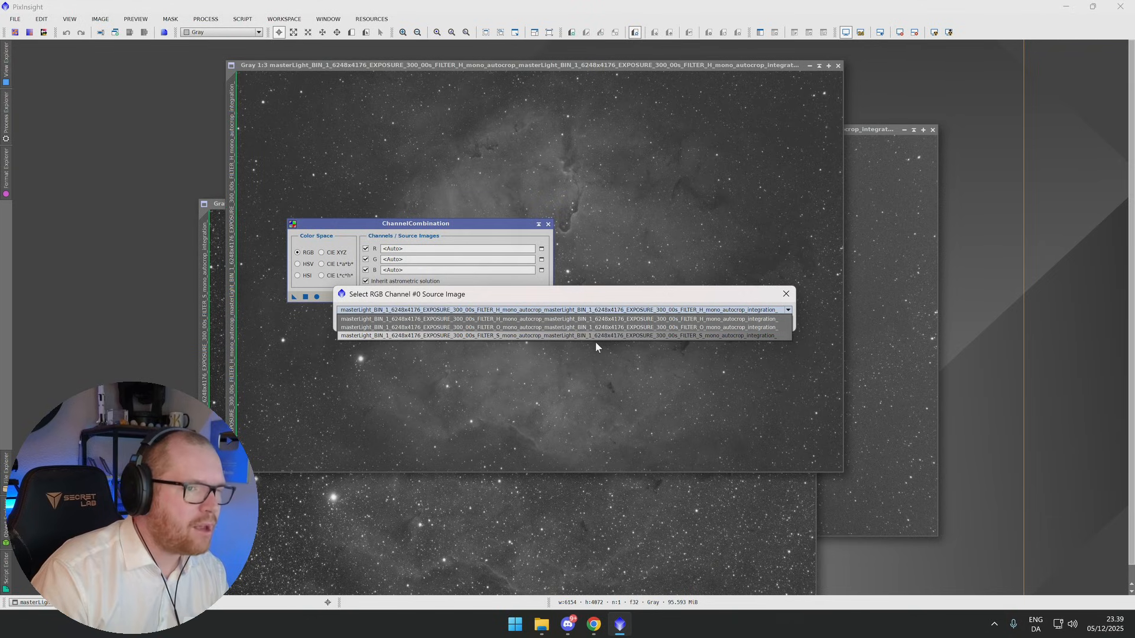
left_click(787, 295)
left_click(772, 323)
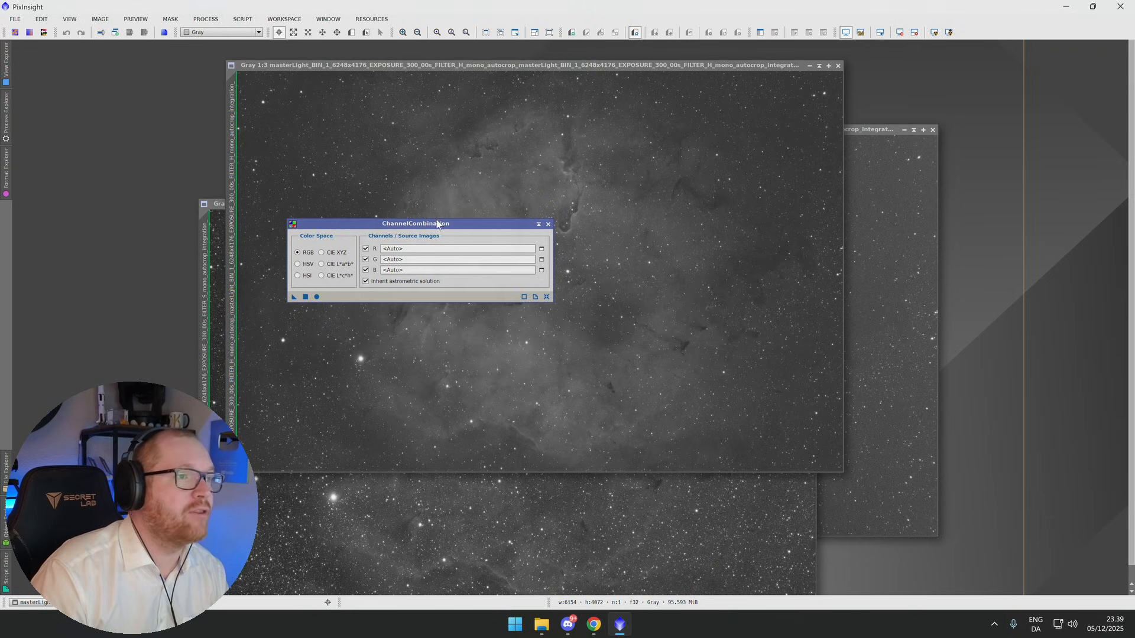
Move ChannelCombination off the images and change the identifier of the H filter master light to H
left_click_drag(443, 224, 1041, 171)
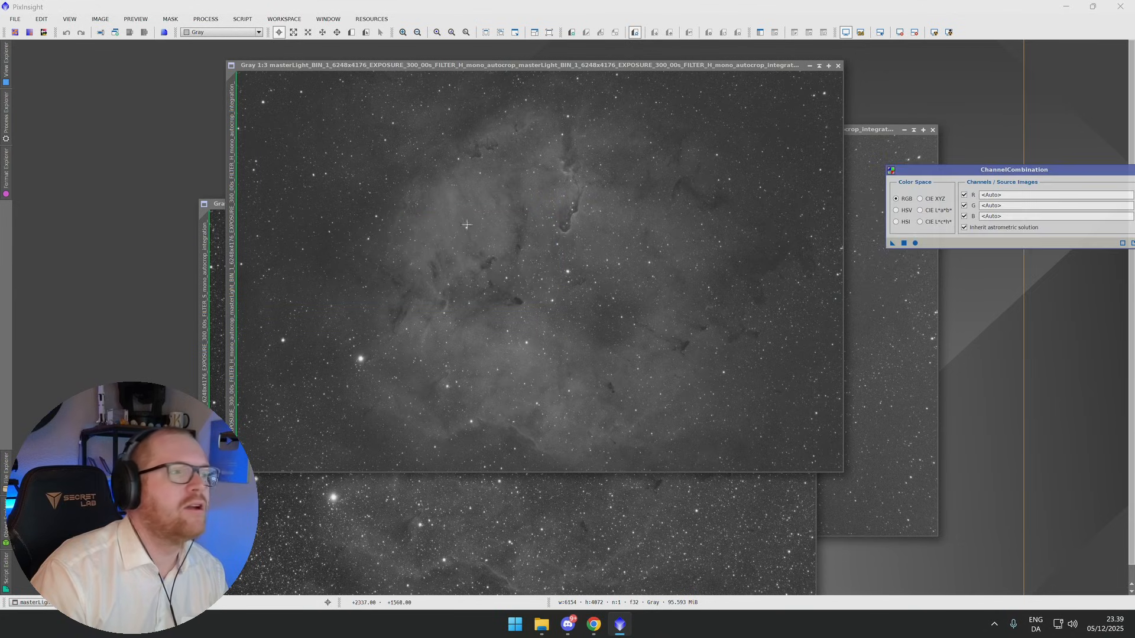
double_click(233, 165)
type("H")
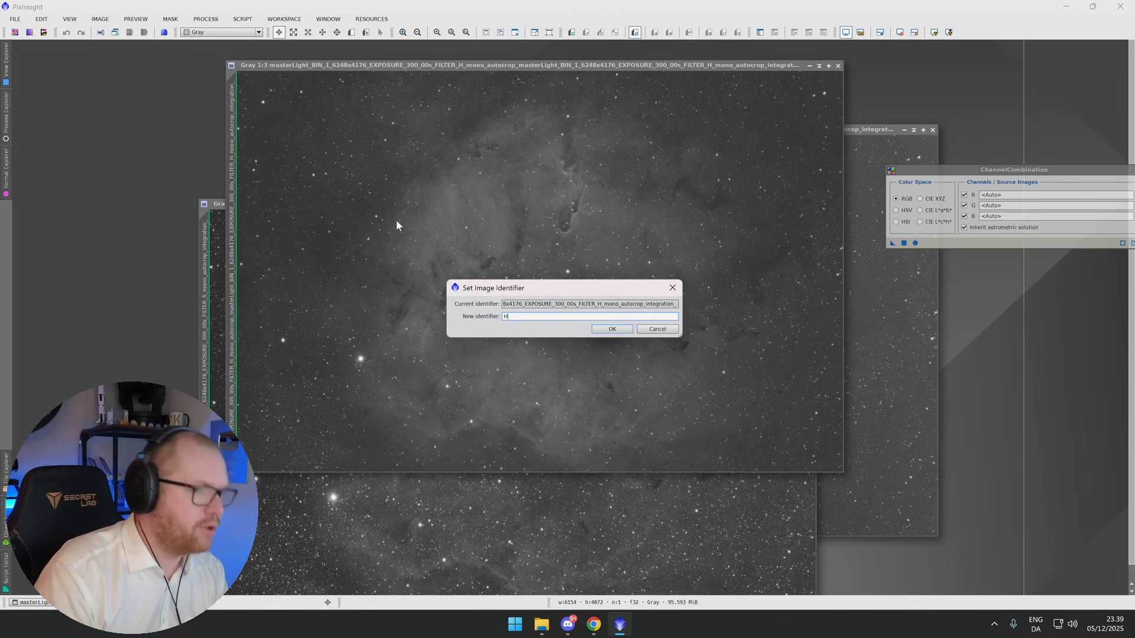
key("Return")
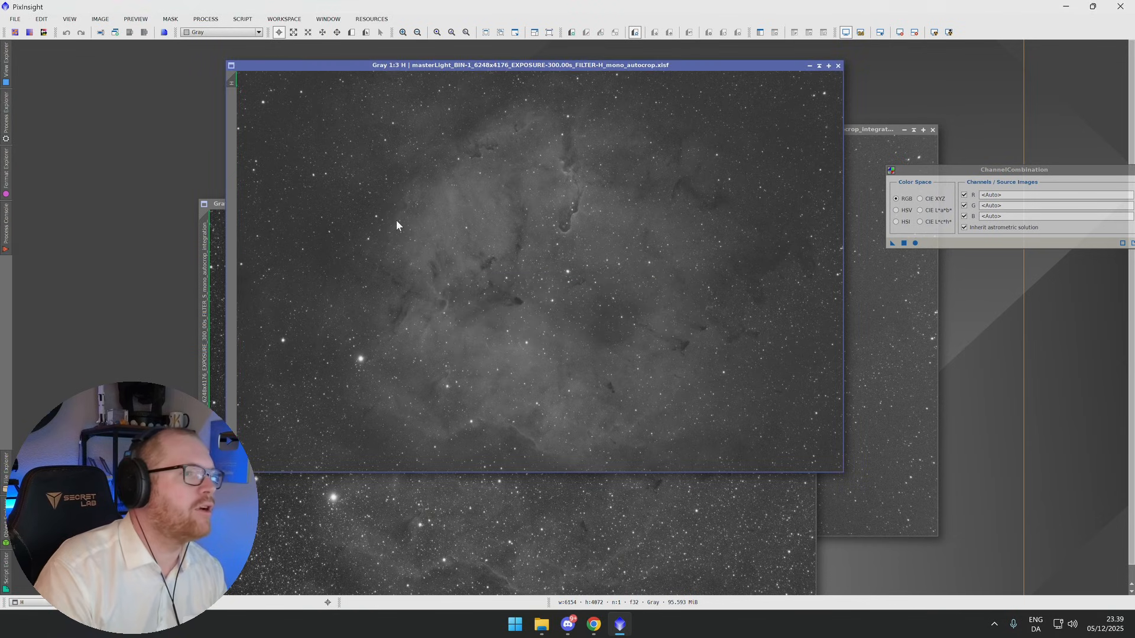
Change the identifiers of the S and O filter master lights to S and O respectively
double_click(207, 318)
type("S")
key("Return")
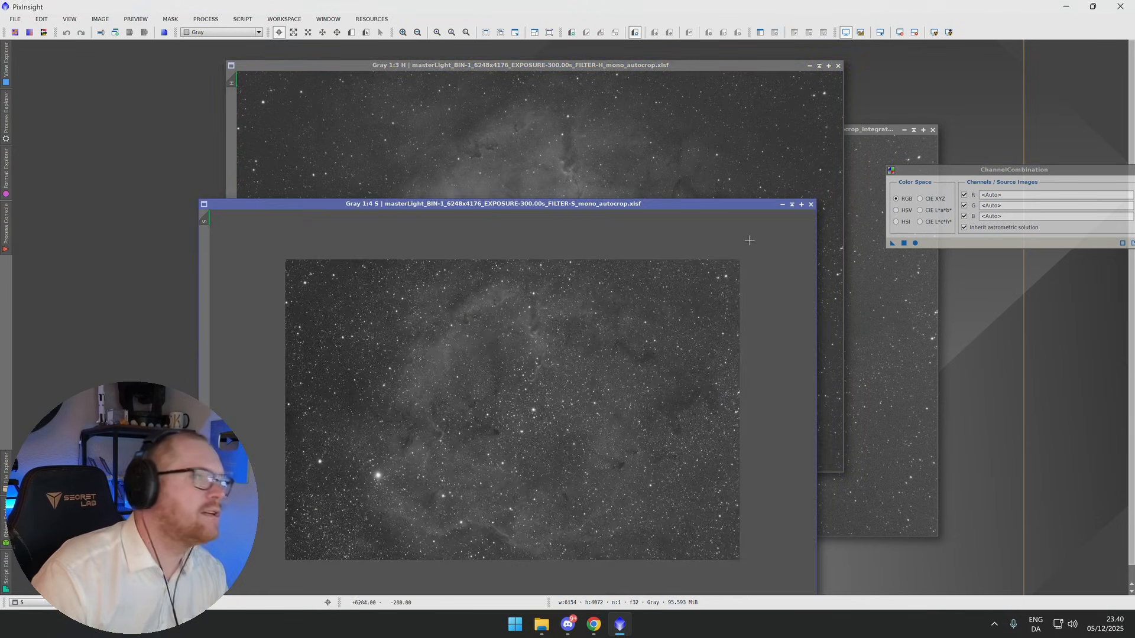
left_click(869, 133)
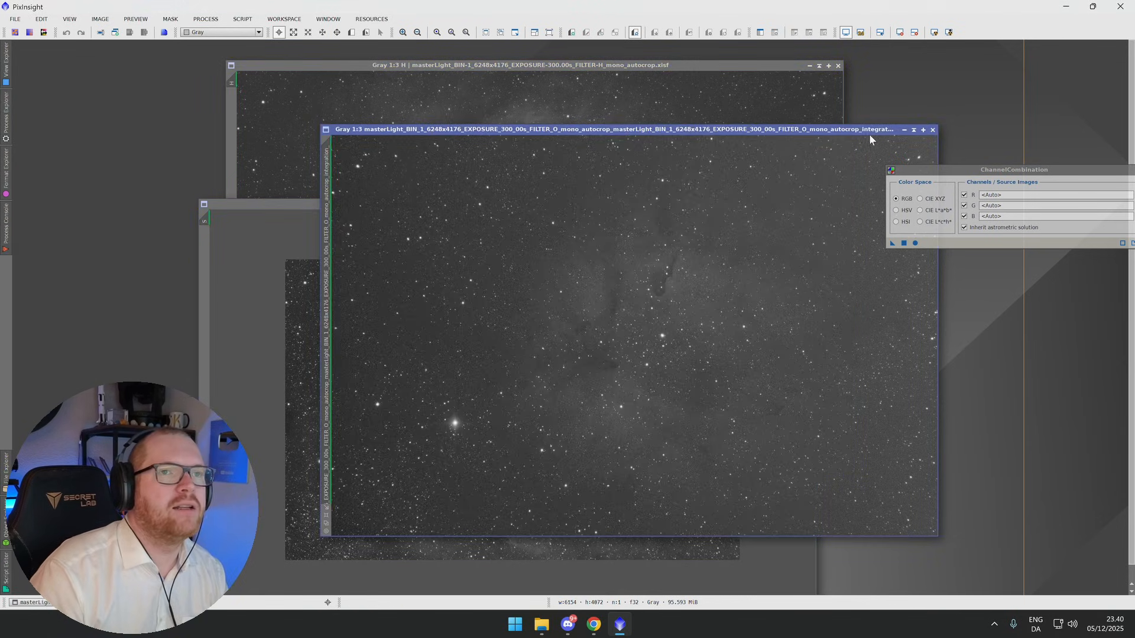
double_click(324, 282)
type("O")
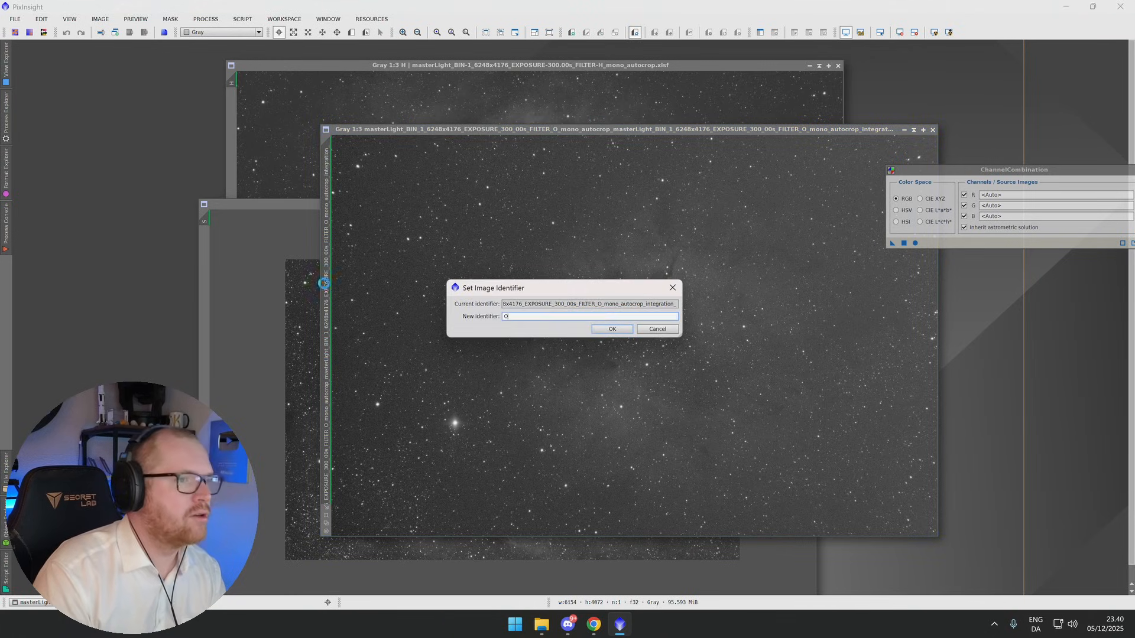
key("Return")
Assign image S as the red channel source in ChannelCombination
left_click_drag(977, 171, 531, 186)
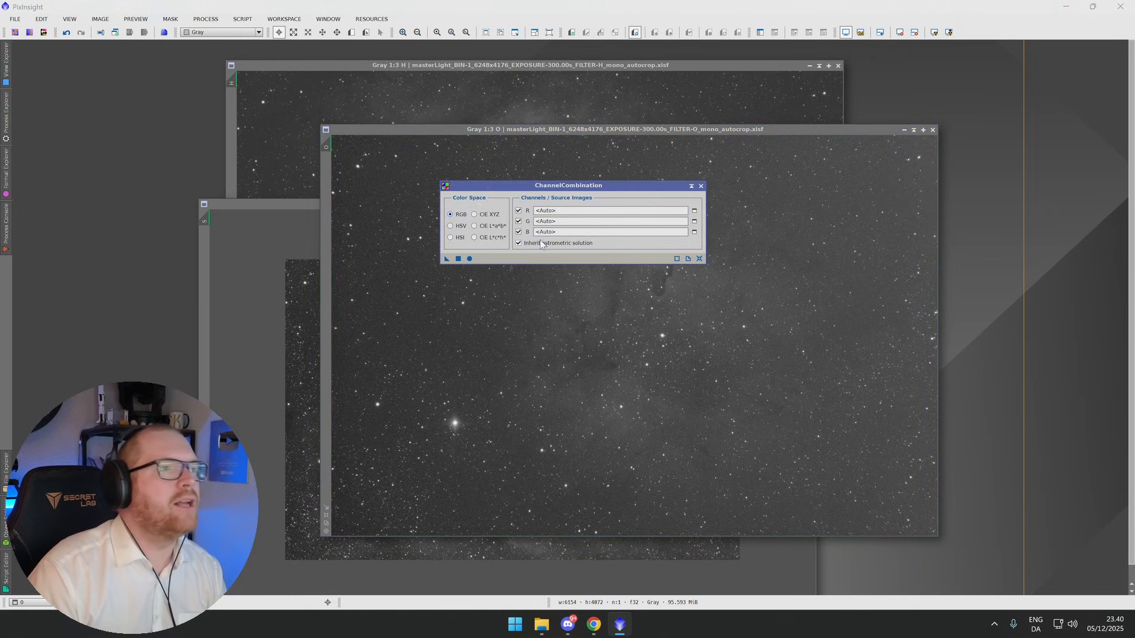
left_click(695, 211)
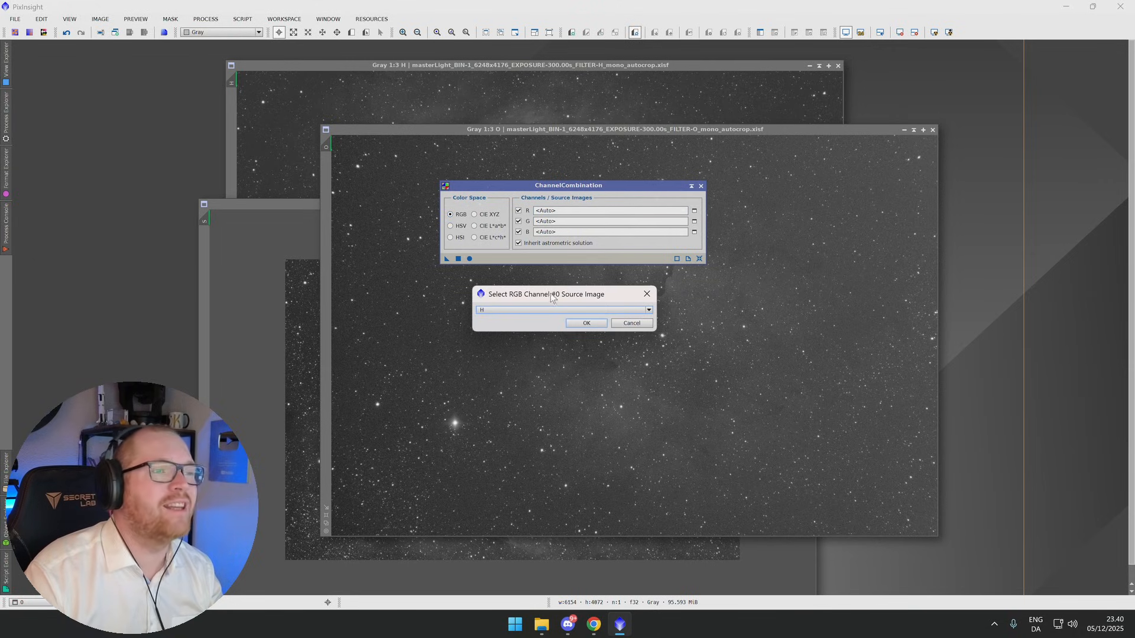
left_click_drag(551, 296, 621, 300)
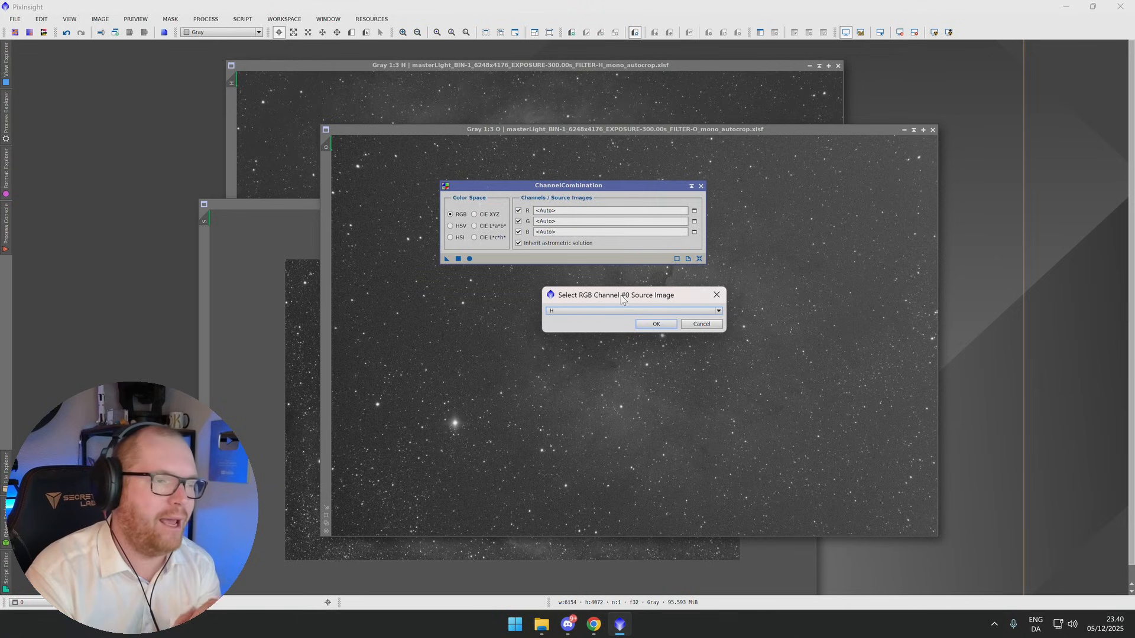
left_click(573, 311)
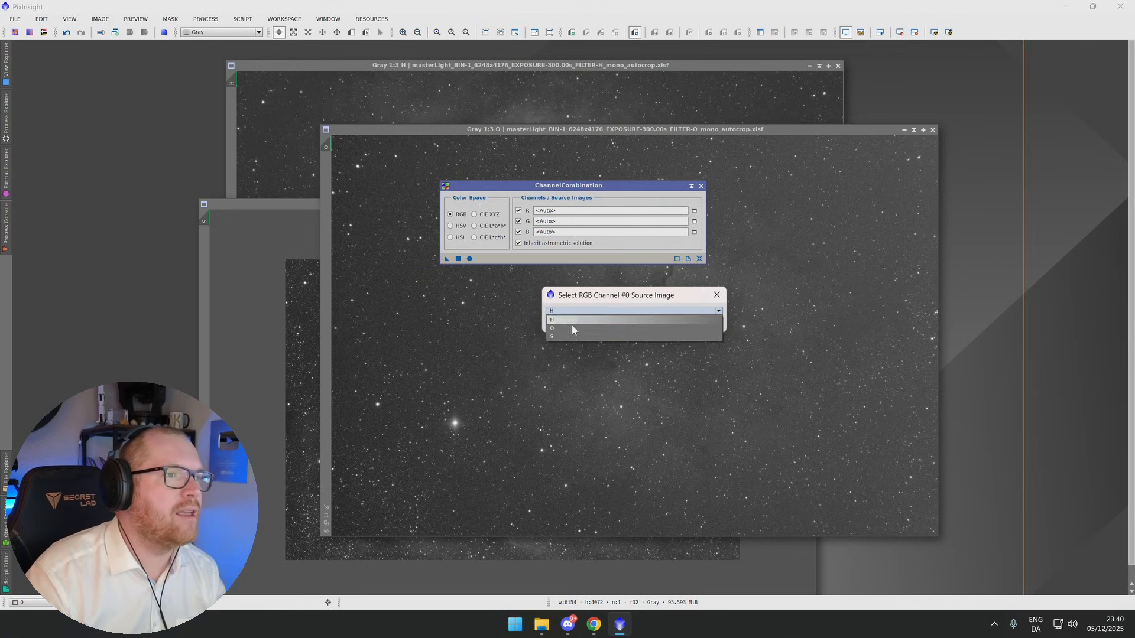
left_click(571, 336)
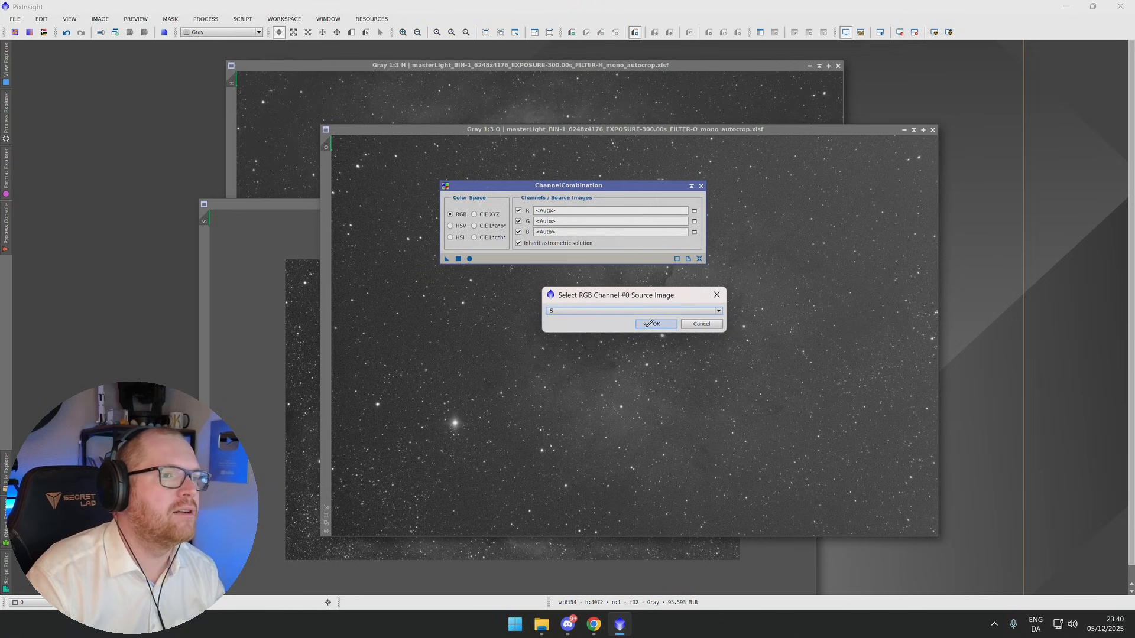
left_click(651, 323)
Assign image H to the green channel and O to the blue channel, and combine them into a new RGB image
left_click(694, 221)
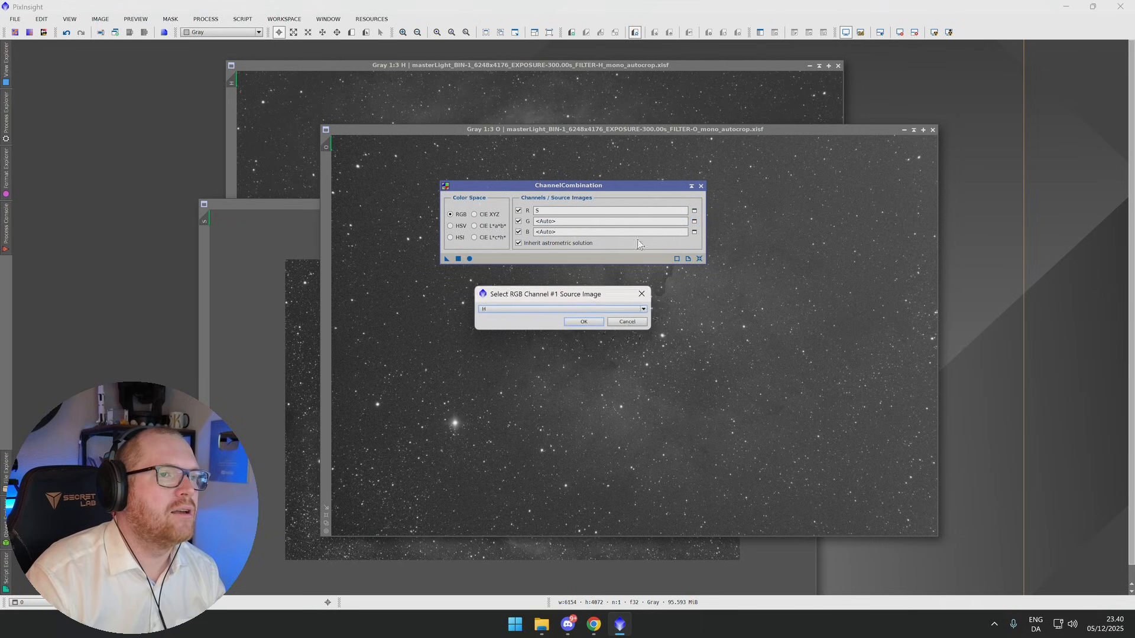
left_click(582, 322)
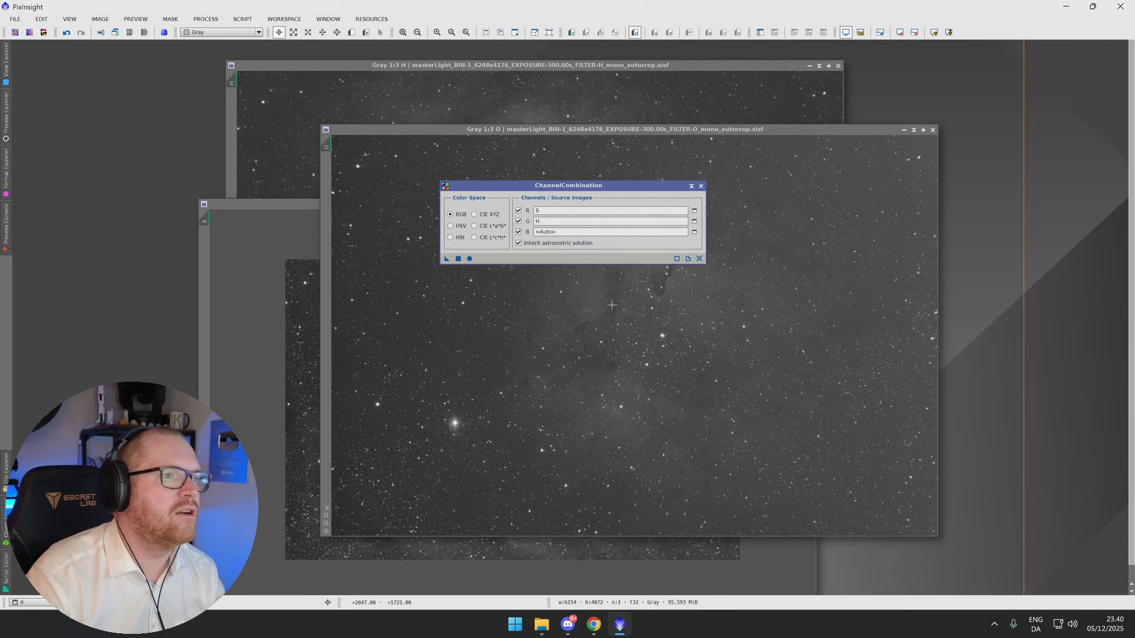
left_click(694, 232)
left_click(537, 310)
left_click(525, 328)
left_click(584, 323)
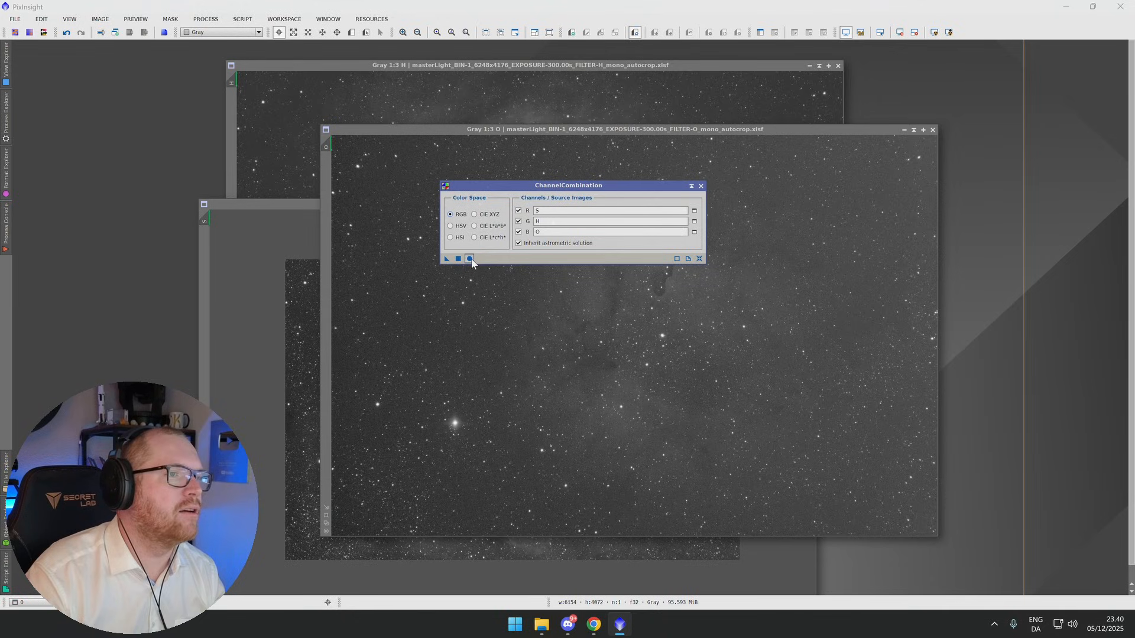
left_click(470, 259)
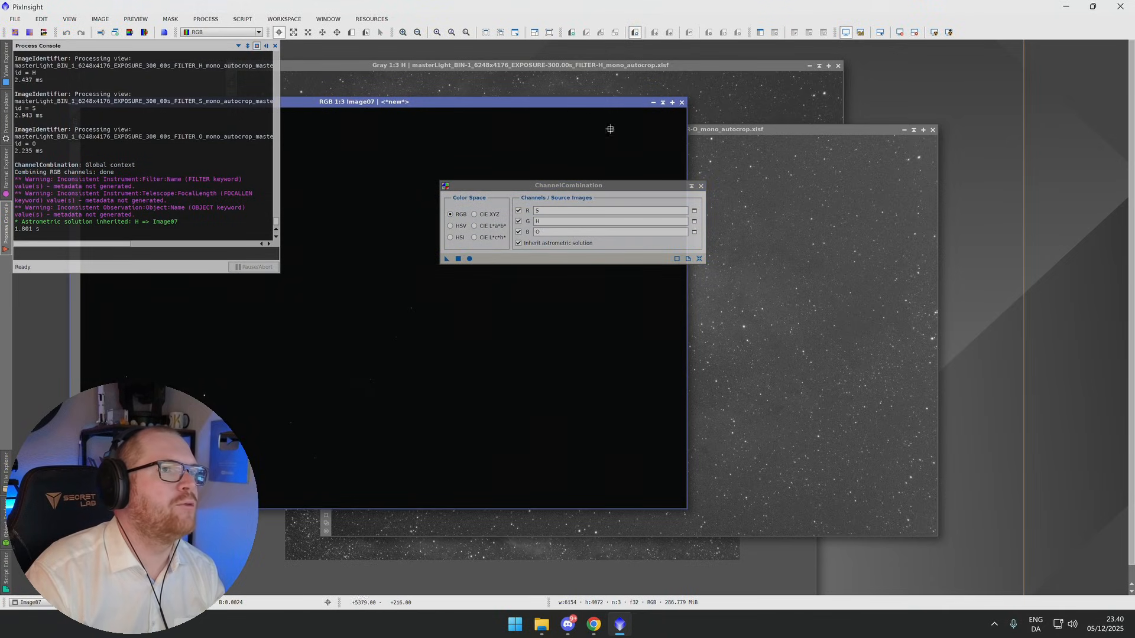
Auto-stretch the display of the combined SHO image, inspect the nebula's colours, and close the image
left_click_drag(608, 105, 895, 100)
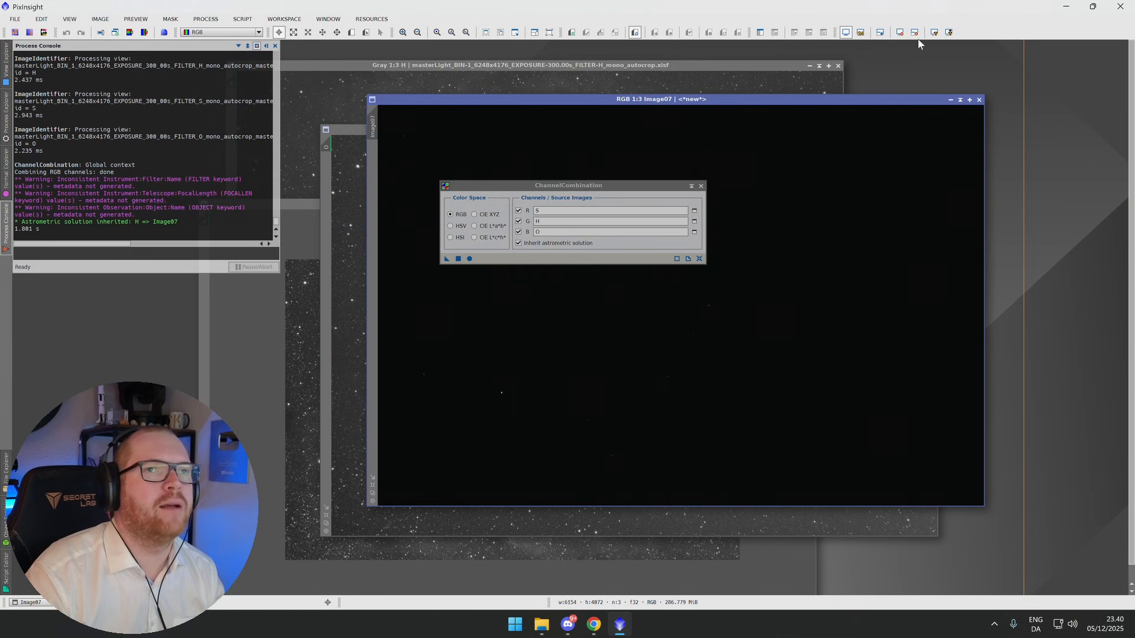
left_click(934, 32)
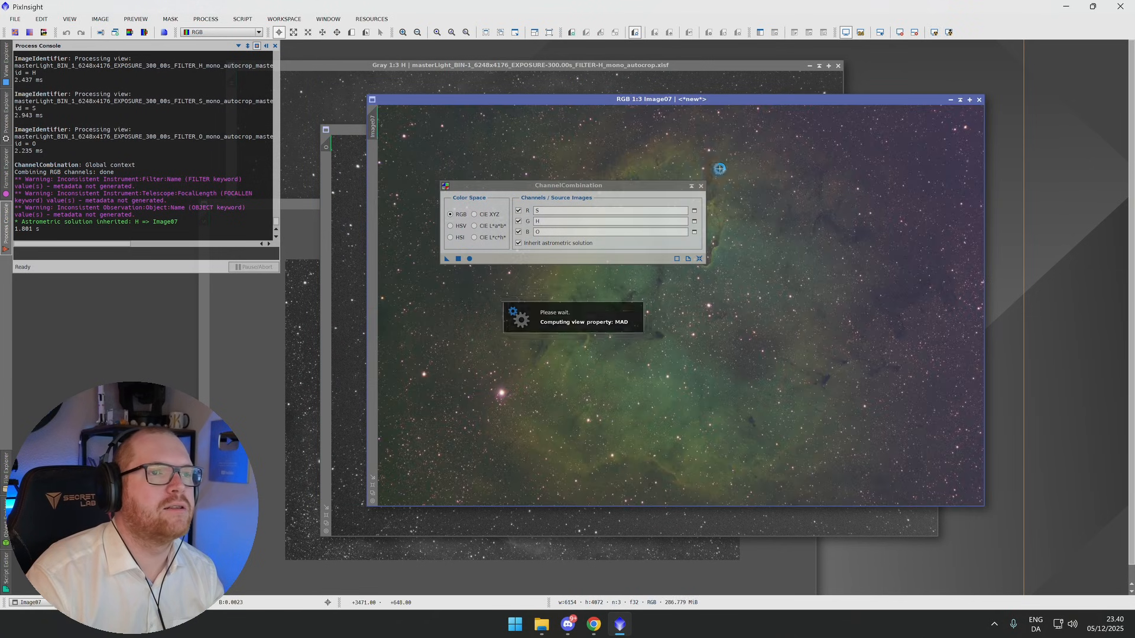
left_click_drag(684, 188, 339, 231)
left_click_drag(691, 101, 616, 106)
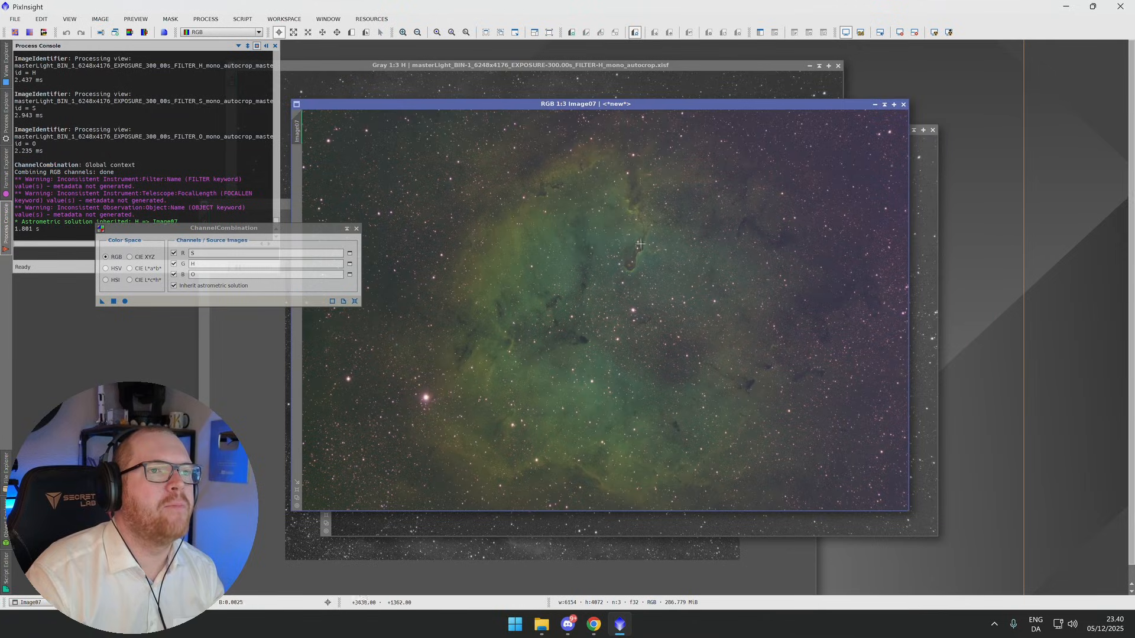
scroll(716, 326, "up", 1)
scroll(699, 330, "down", 2)
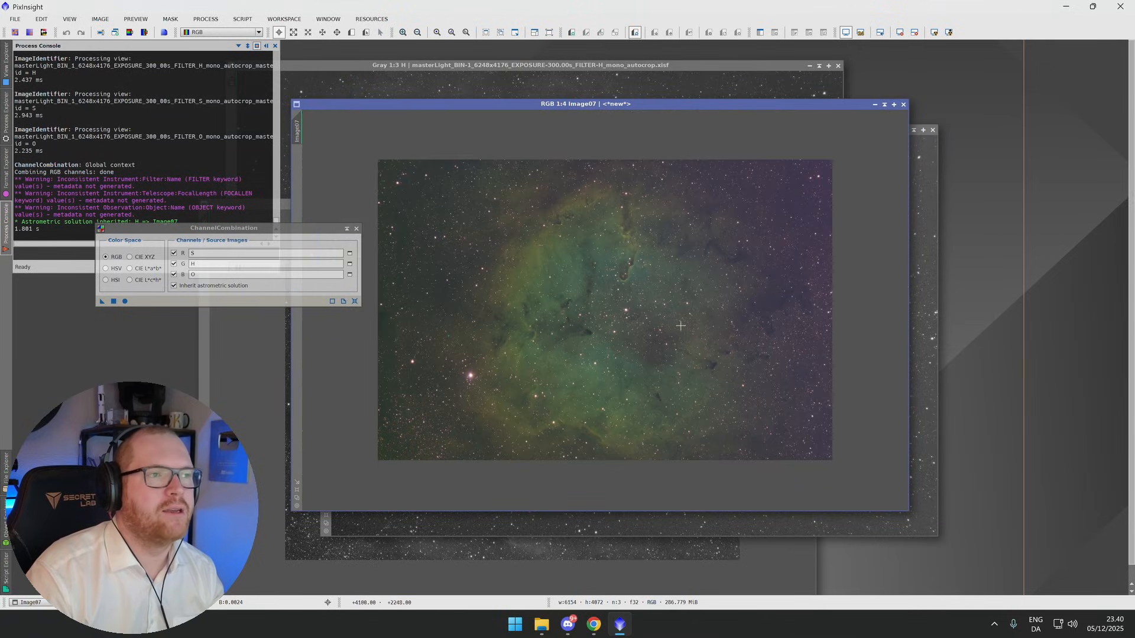
scroll(631, 319, "up", 1)
scroll(642, 312, "down", 1)
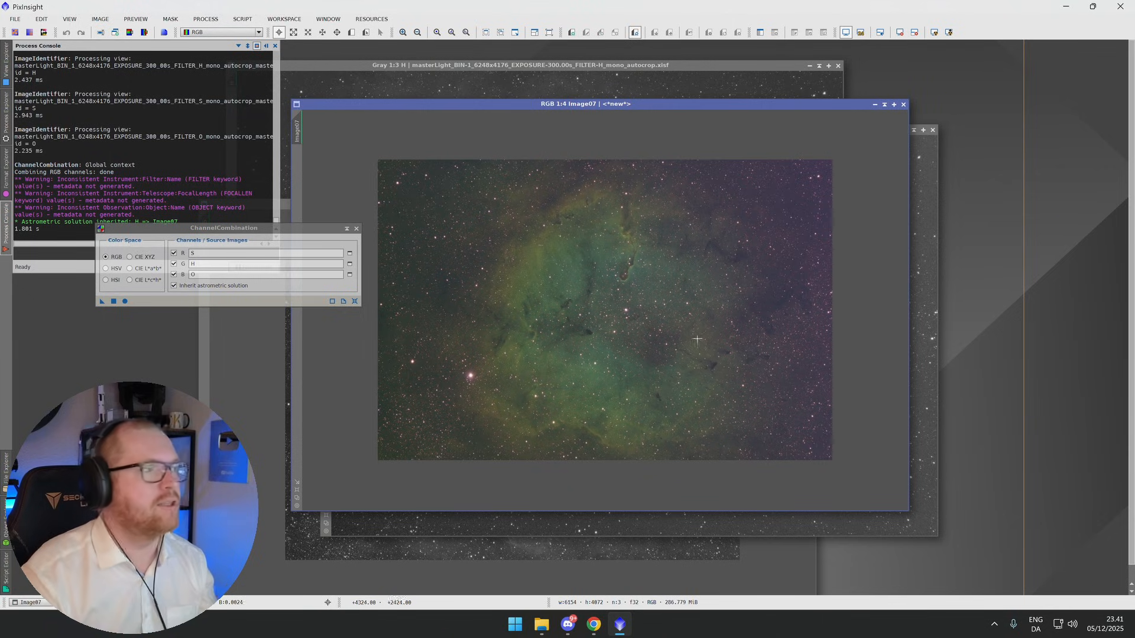
left_click_drag(224, 228, 623, 228)
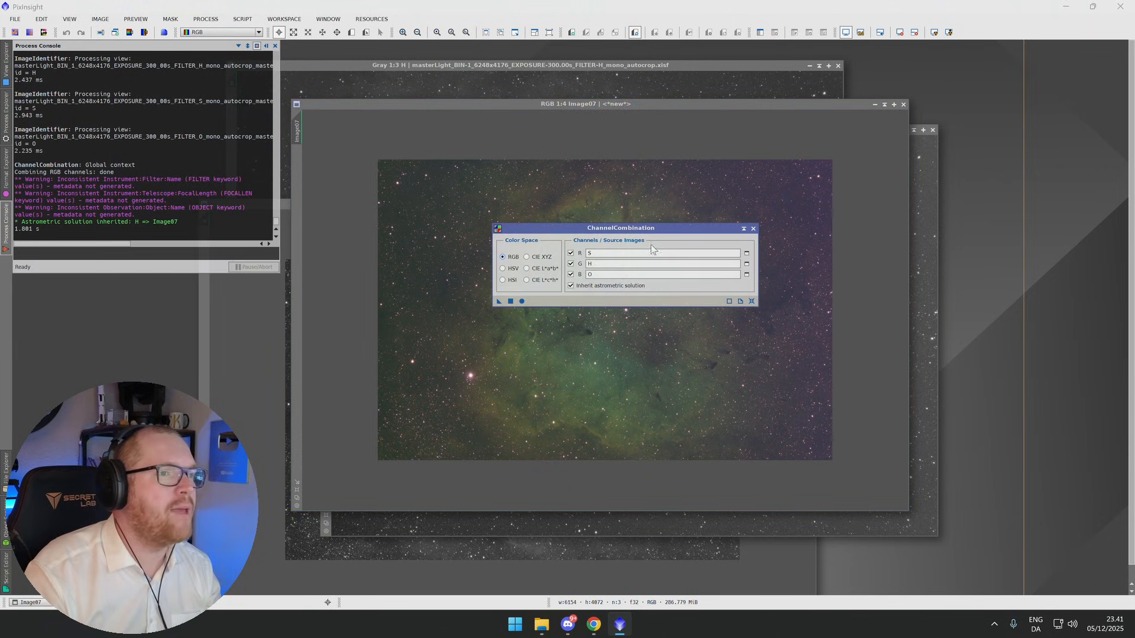
left_click(904, 104)
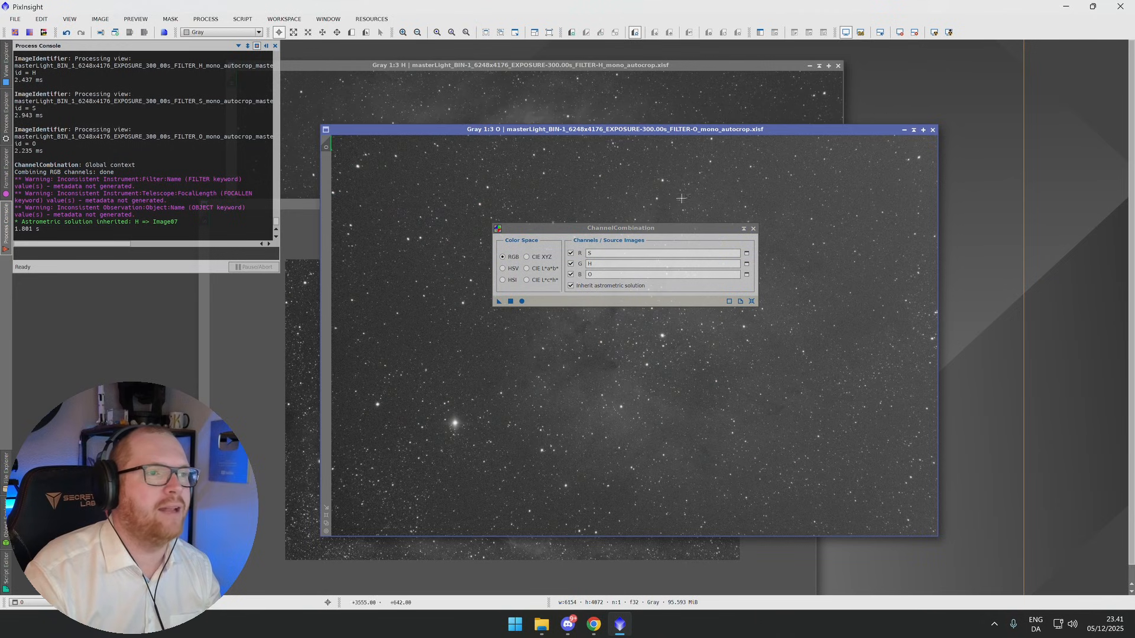
Reassign image H to the red channel and O to the green channel, and create a new combined RGB image
left_click(595, 256)
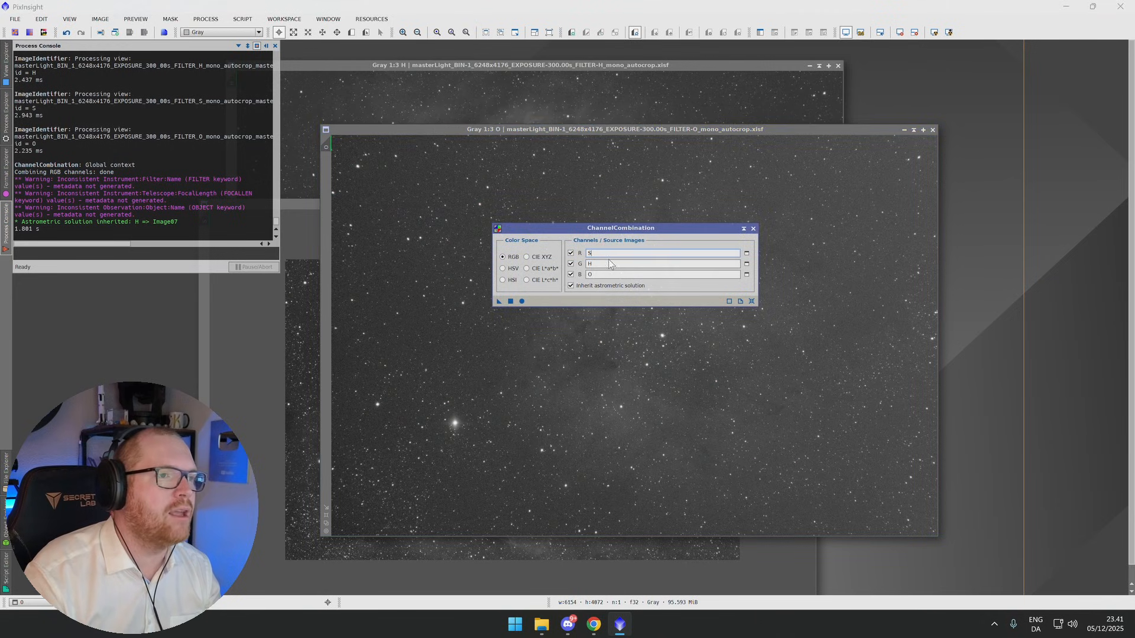
double_click(581, 254)
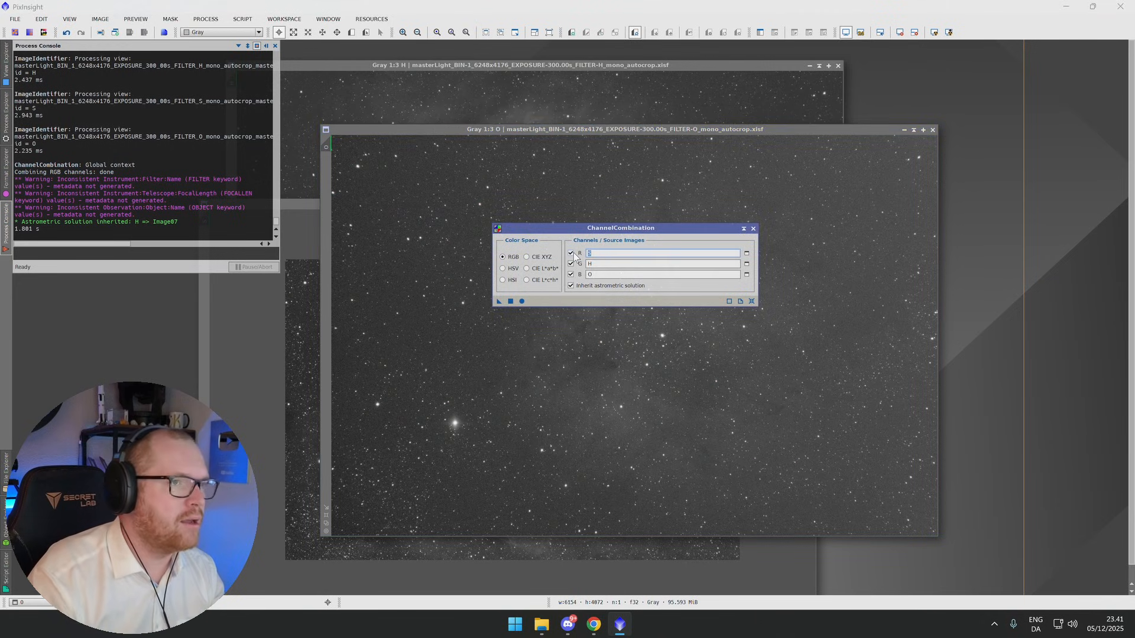
left_click(746, 253)
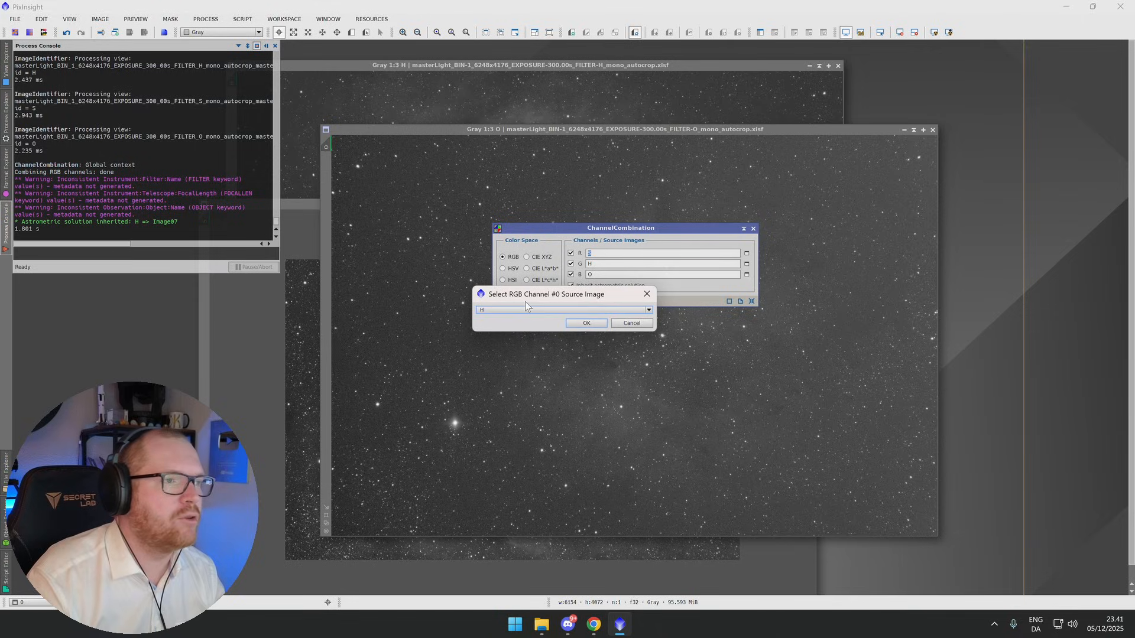
left_click(585, 322)
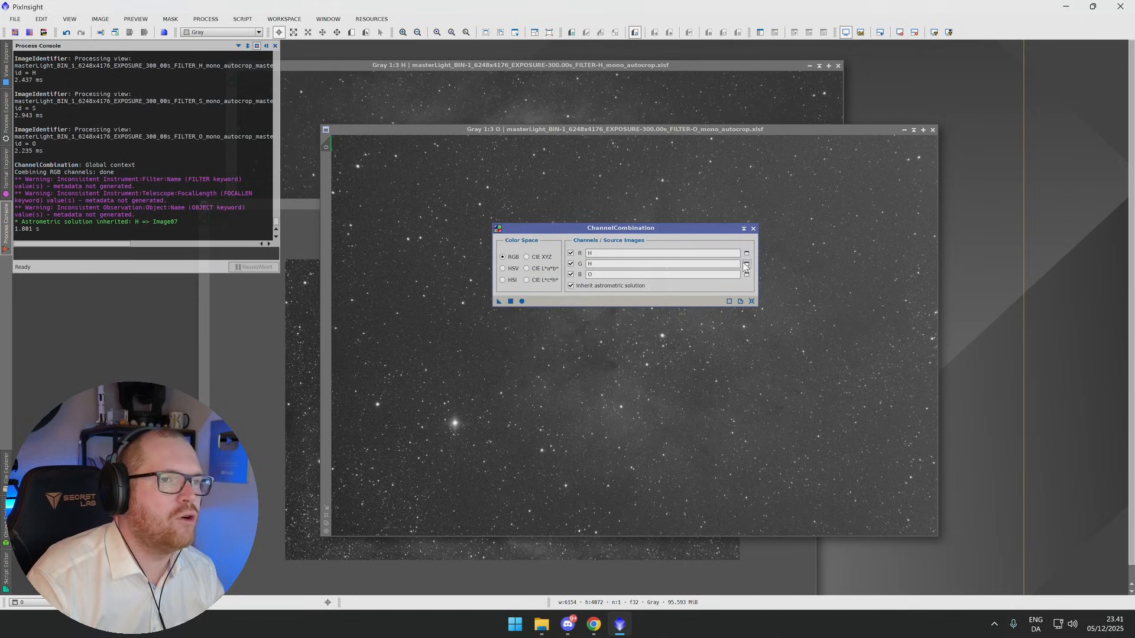
left_click(747, 264)
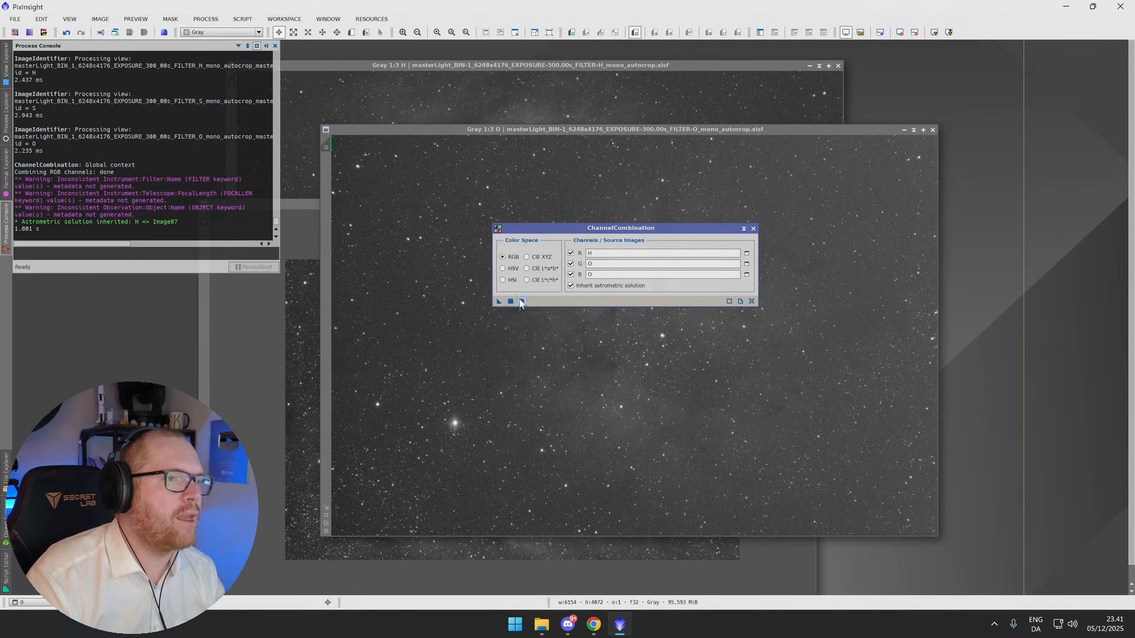
left_click(522, 302)
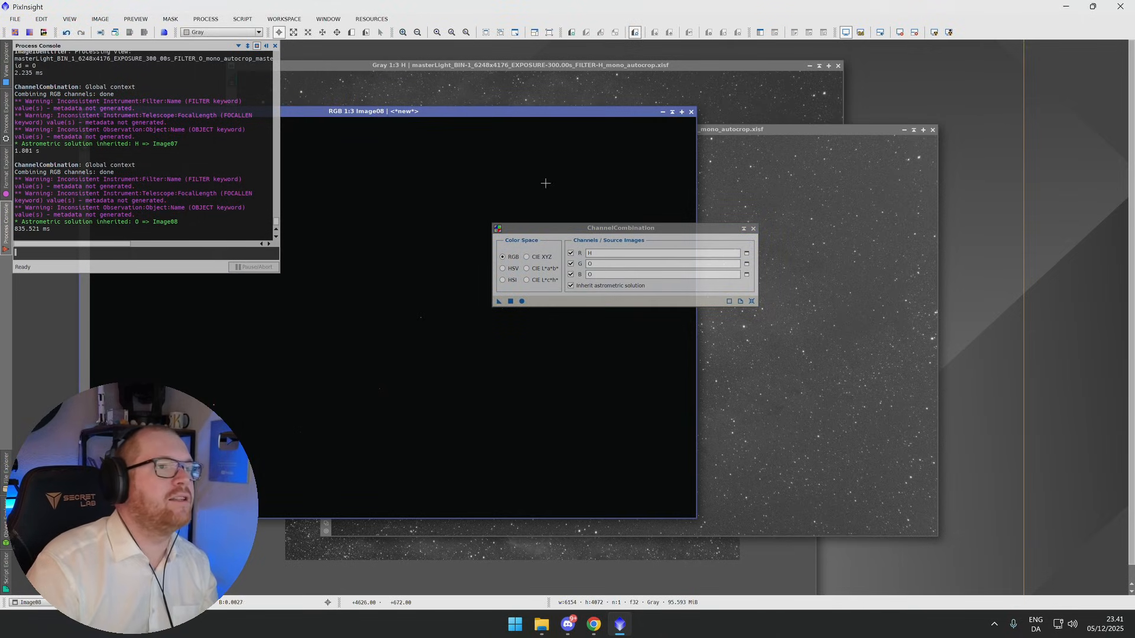
Auto-stretch the display of the combined HOO image, move ChannelCombination clear of it, and inspect the nebula's colours
left_click(934, 32)
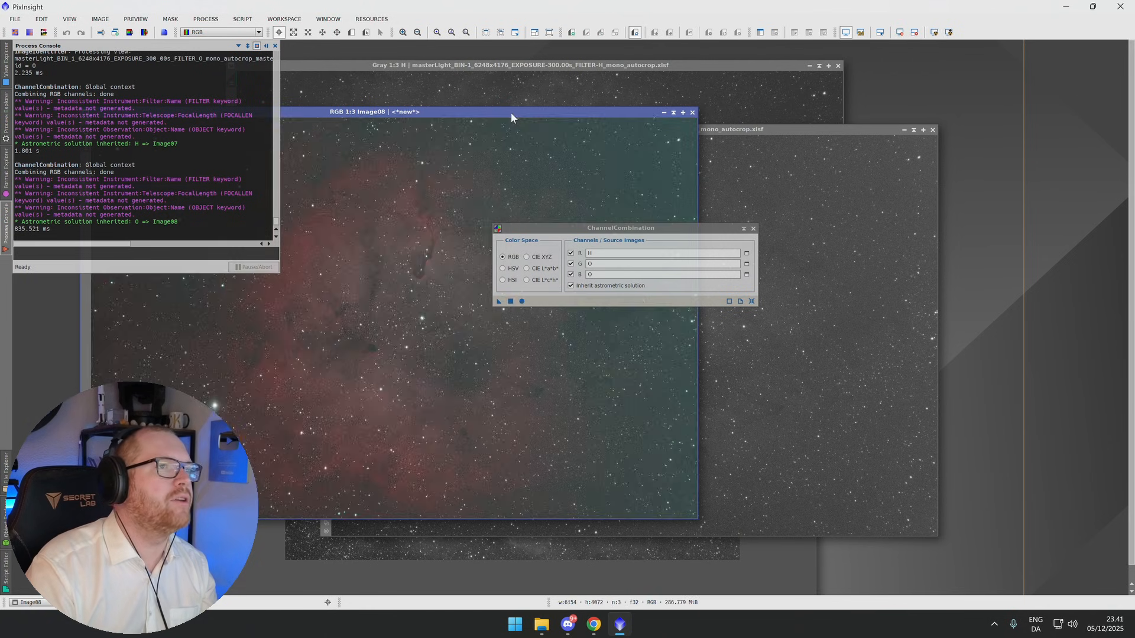
left_click_drag(511, 112, 636, 93)
left_click_drag(663, 231, 958, 314)
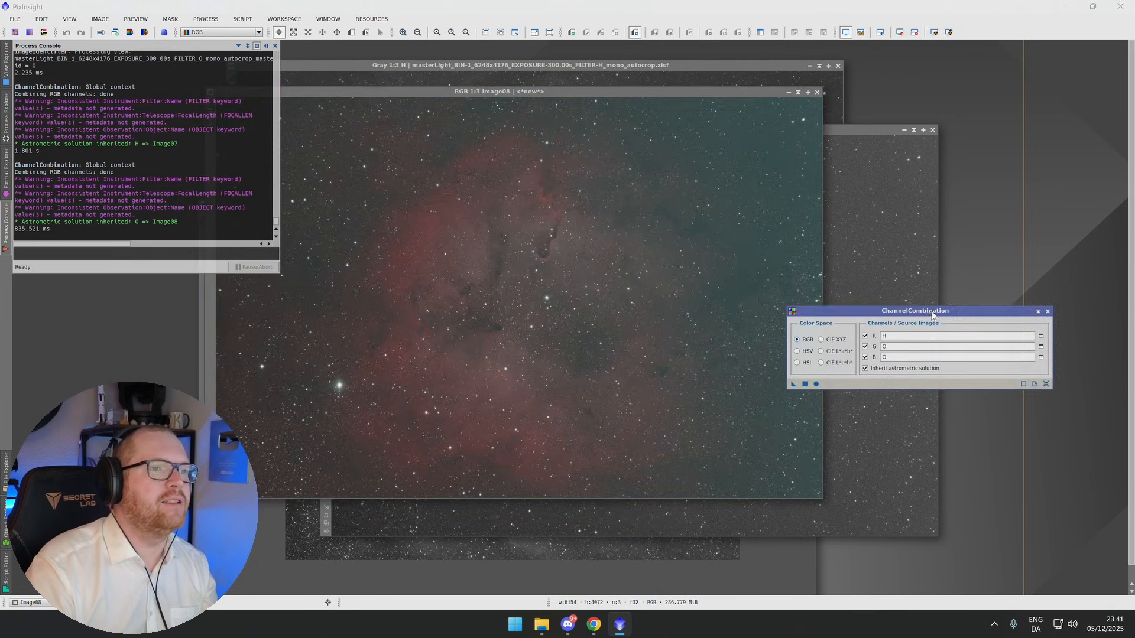
scroll(488, 334, "up", 1)
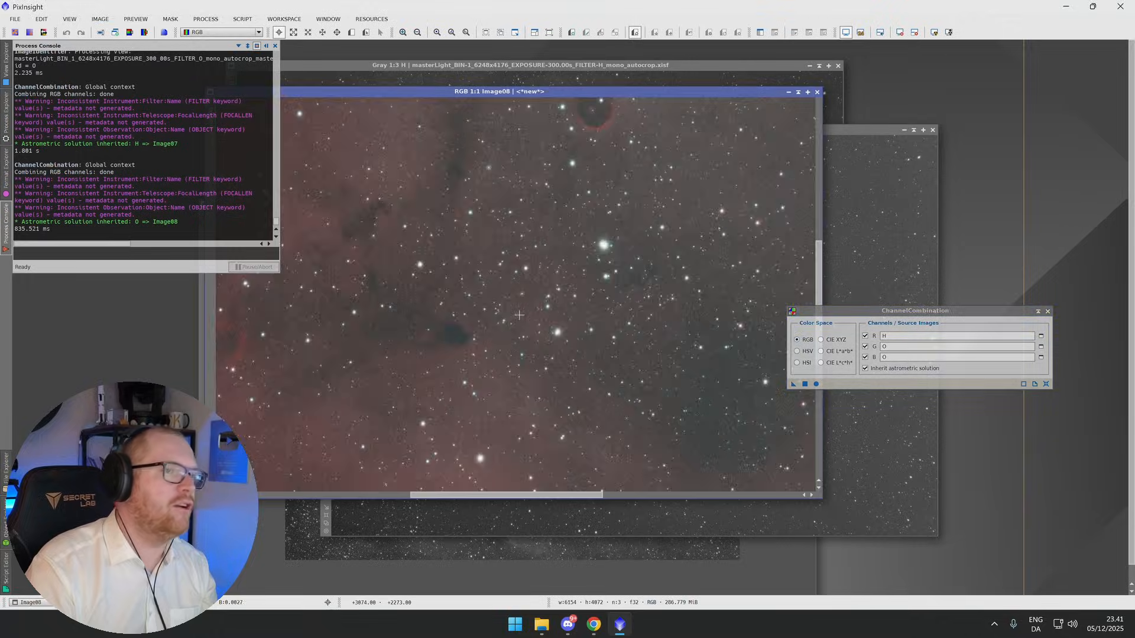
scroll(518, 314, "down", 3)
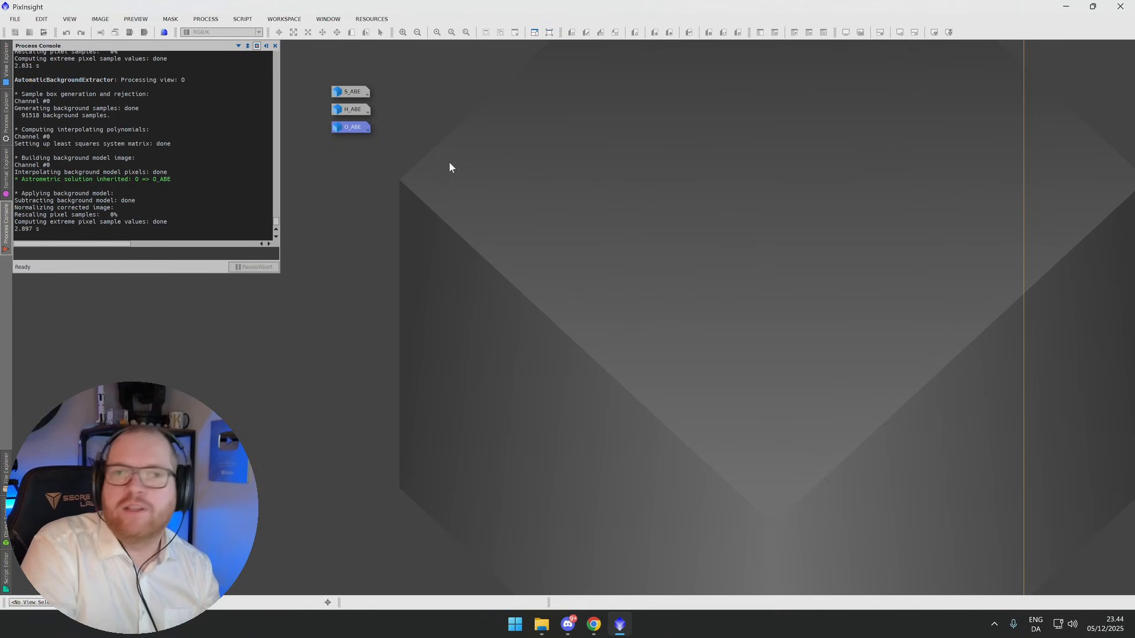
left_click(371, 19)
mouse_move(427, 76)
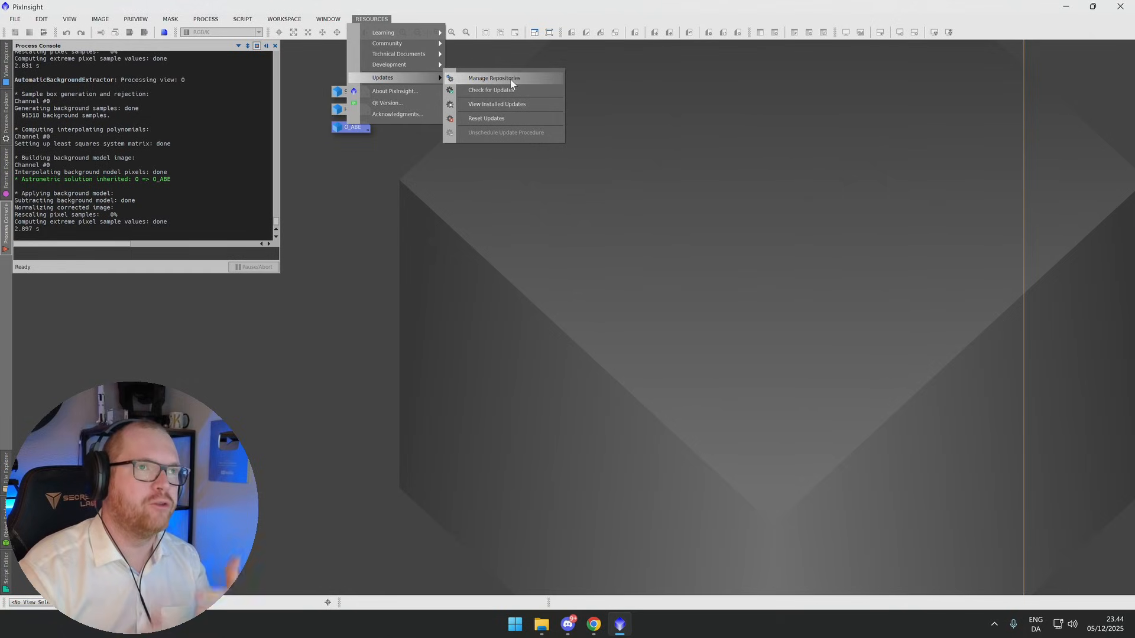
left_click(313, 56)
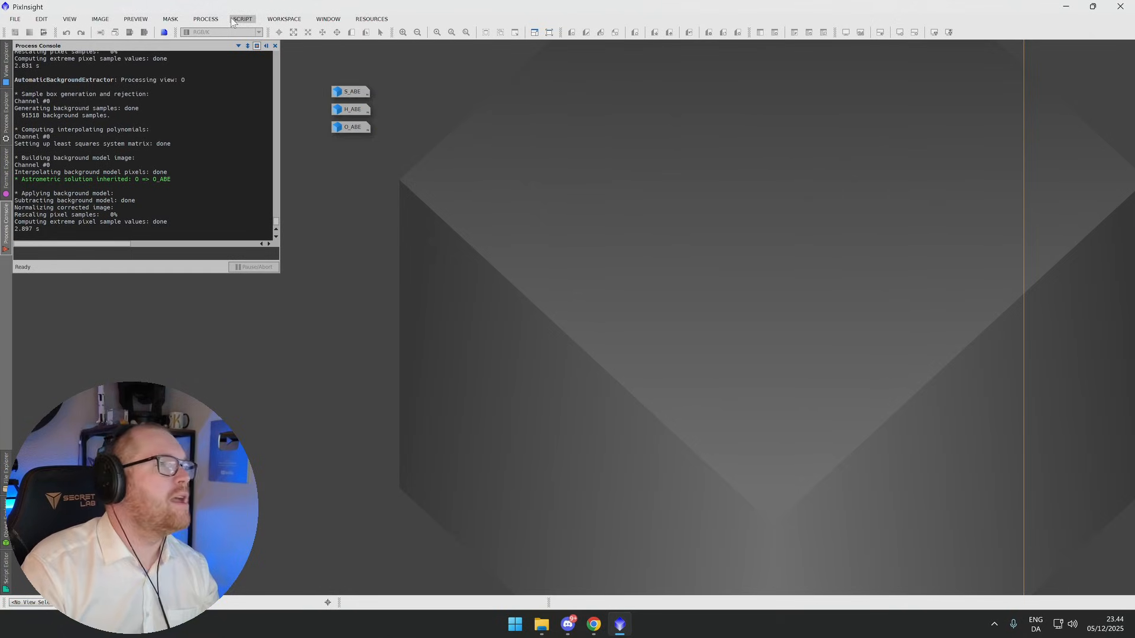
Launch the SetiAstro Perfect Palette Picker script
left_click(233, 21)
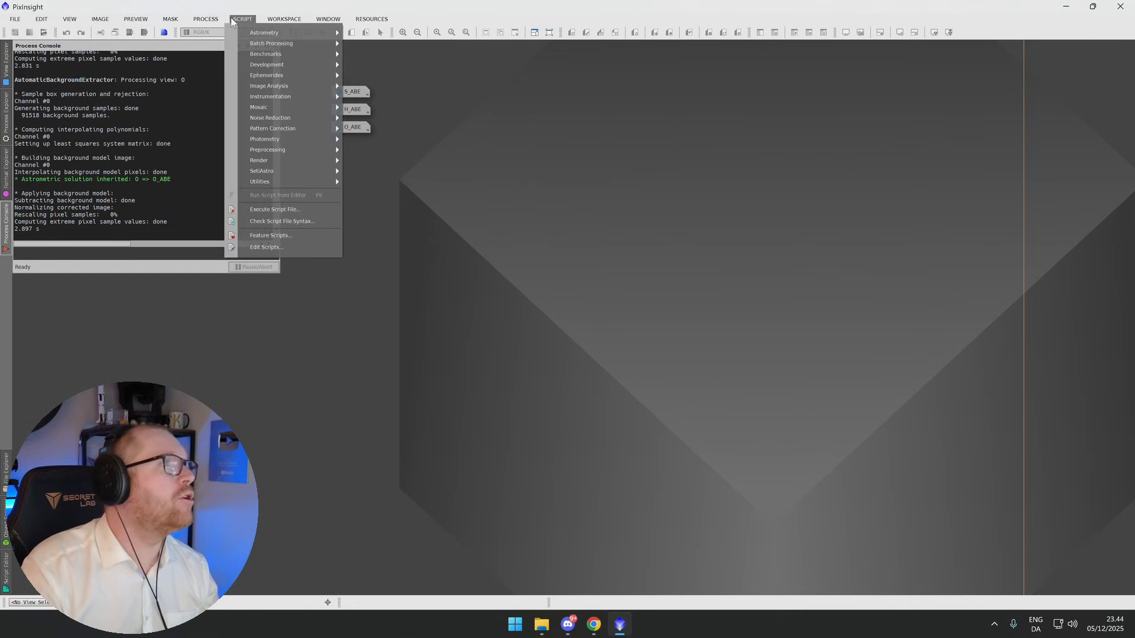
mouse_move(290, 175)
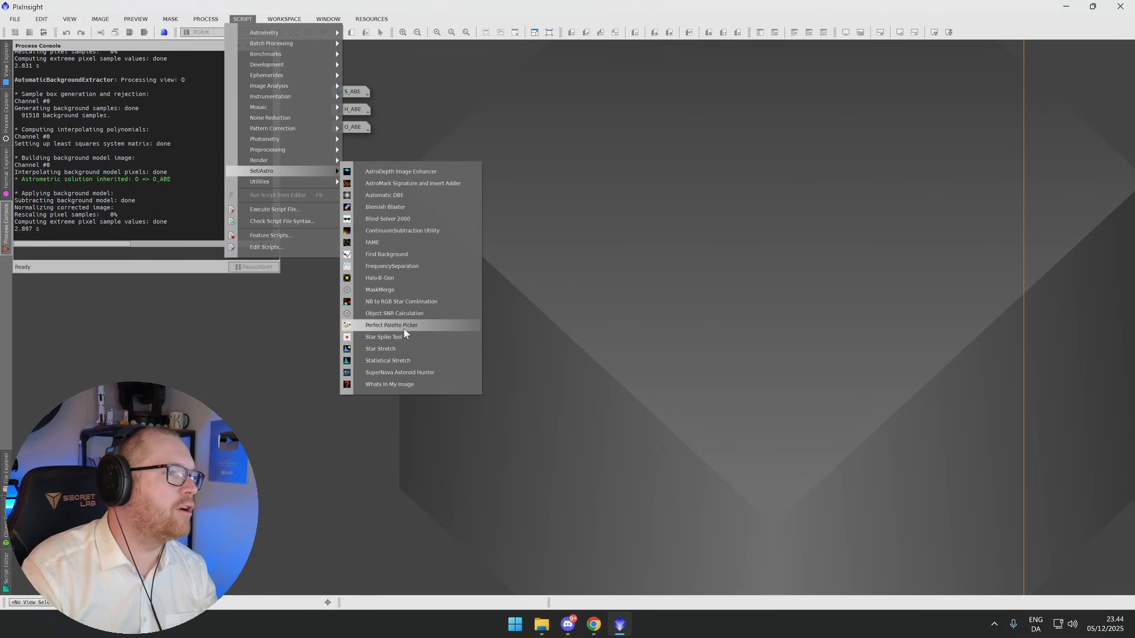
left_click(385, 324)
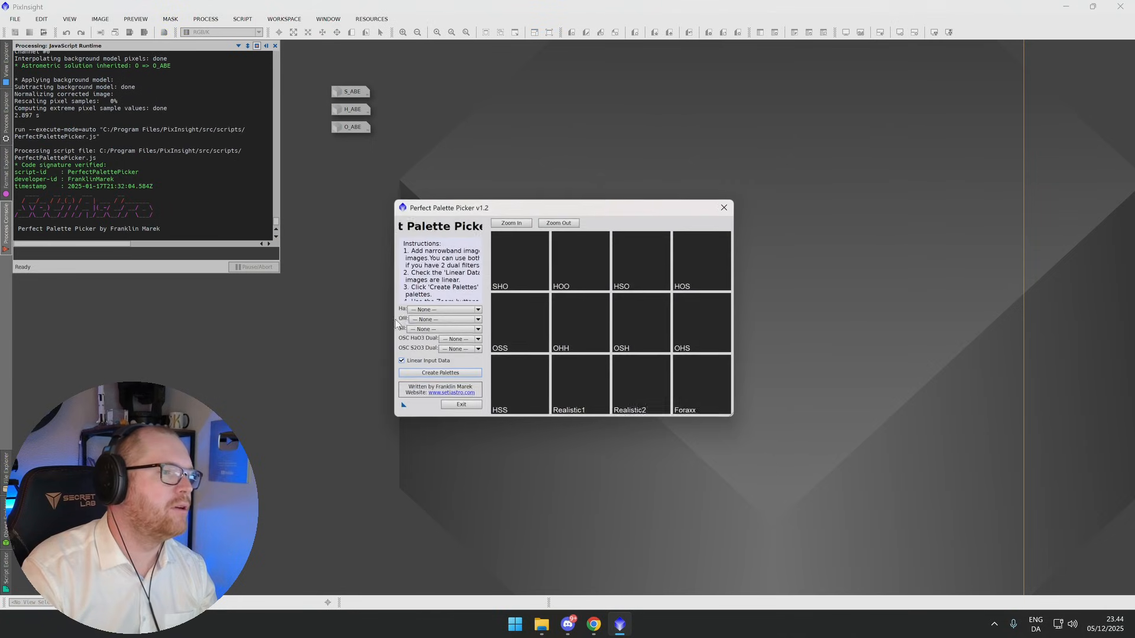
Assign H_ABE as Ha, O_ABE as OIII and S_ABE as SII with linear input data, and create the palette previews
left_click(435, 312)
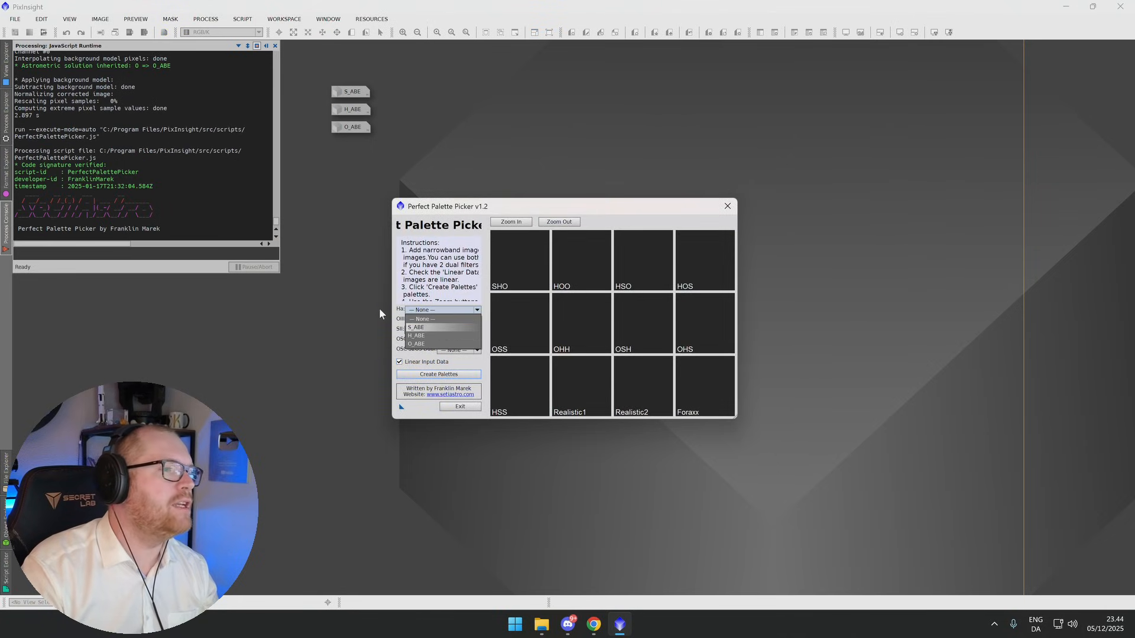
left_click(416, 336)
left_click(424, 320)
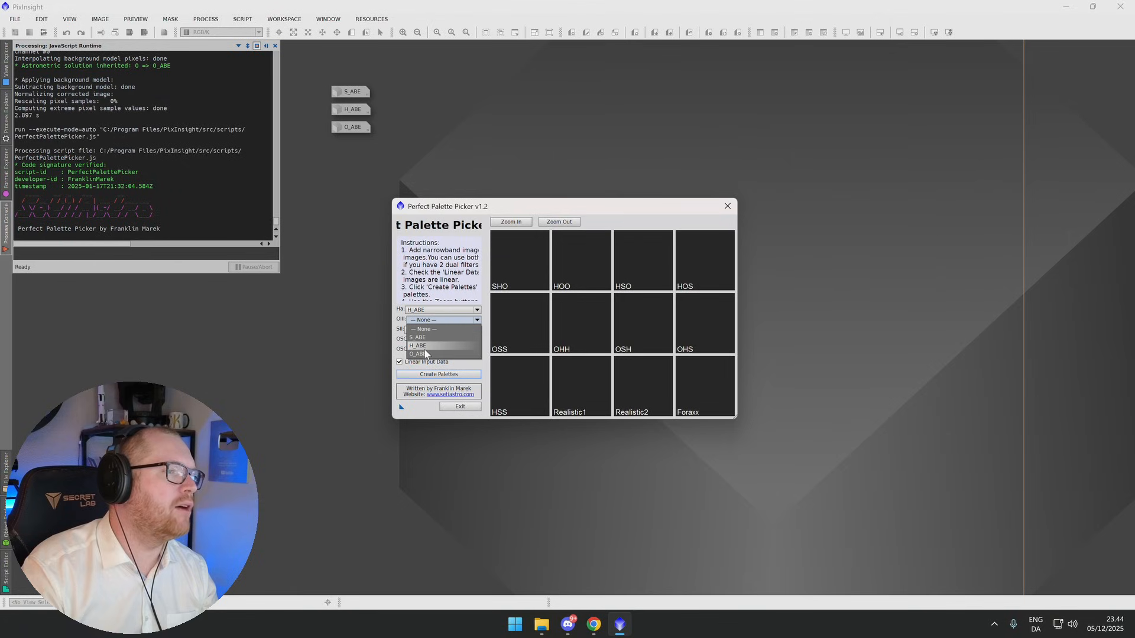
left_click(421, 354)
left_click(438, 330)
left_click(423, 349)
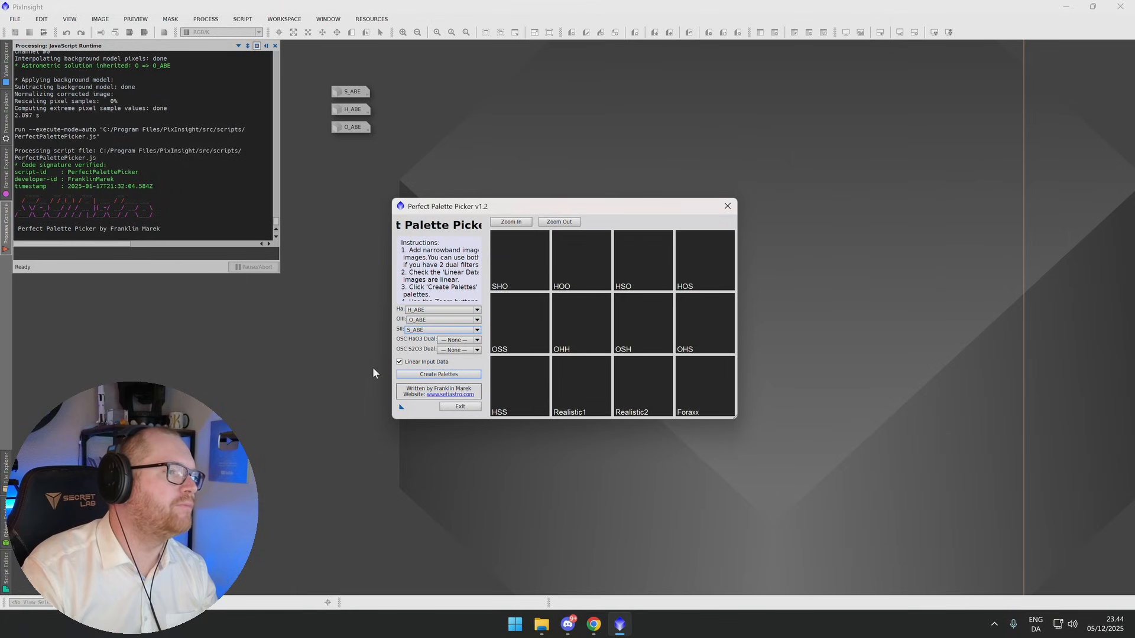
left_click(449, 374)
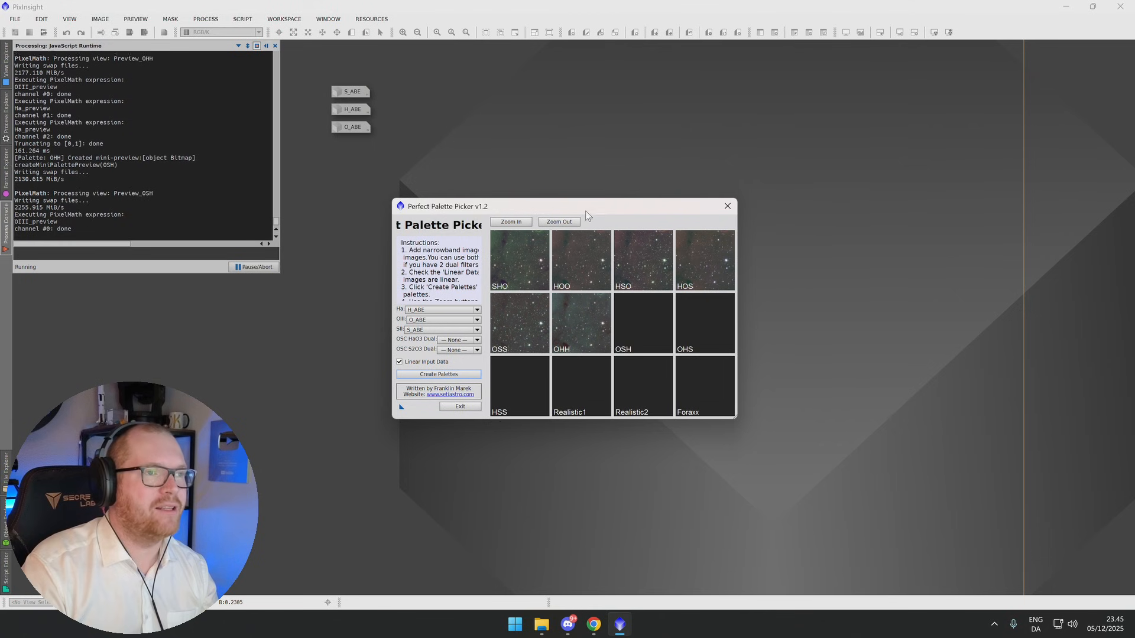
Enlarge the Perfect Palette Picker window and compare the palette previews at different zoom levels
left_click_drag(591, 208, 530, 159)
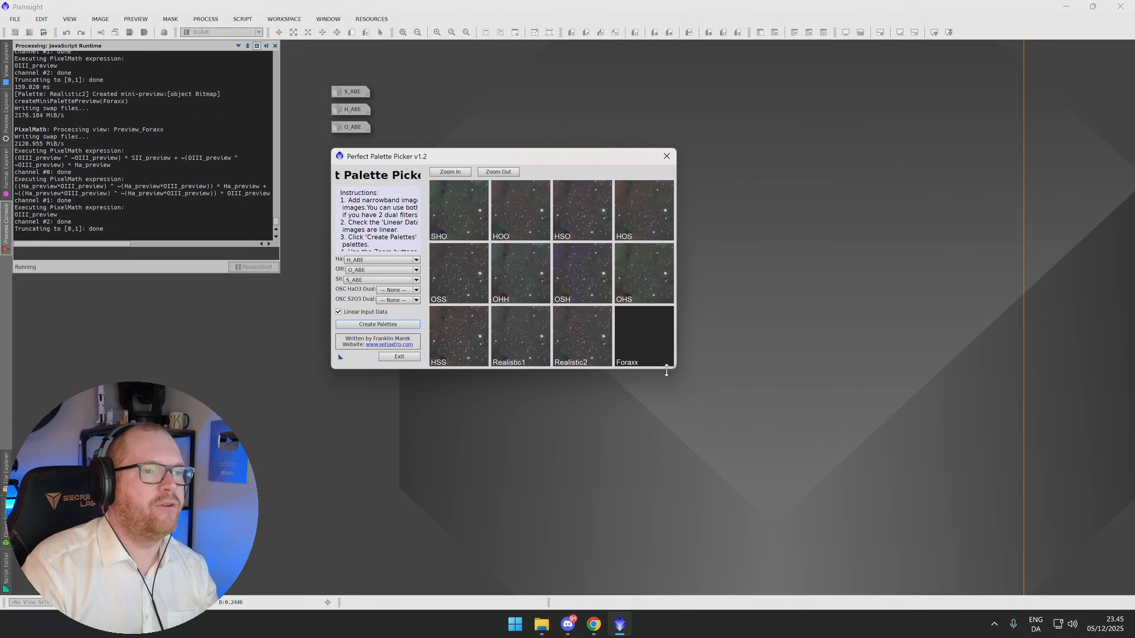
left_click_drag(676, 369, 909, 540)
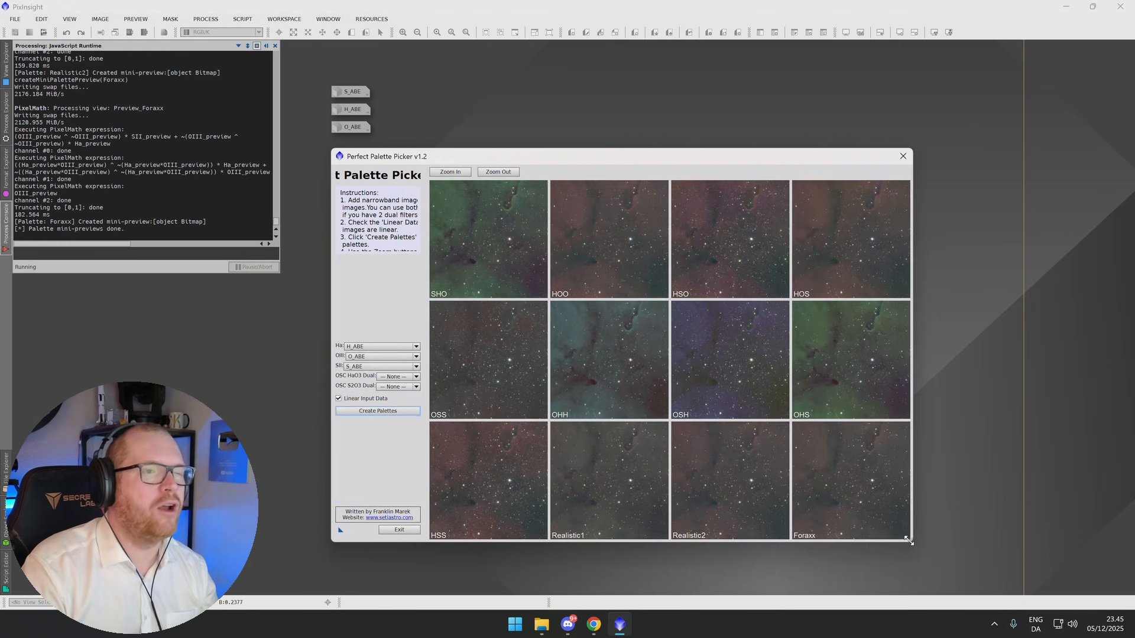
left_click_drag(594, 156, 537, 89)
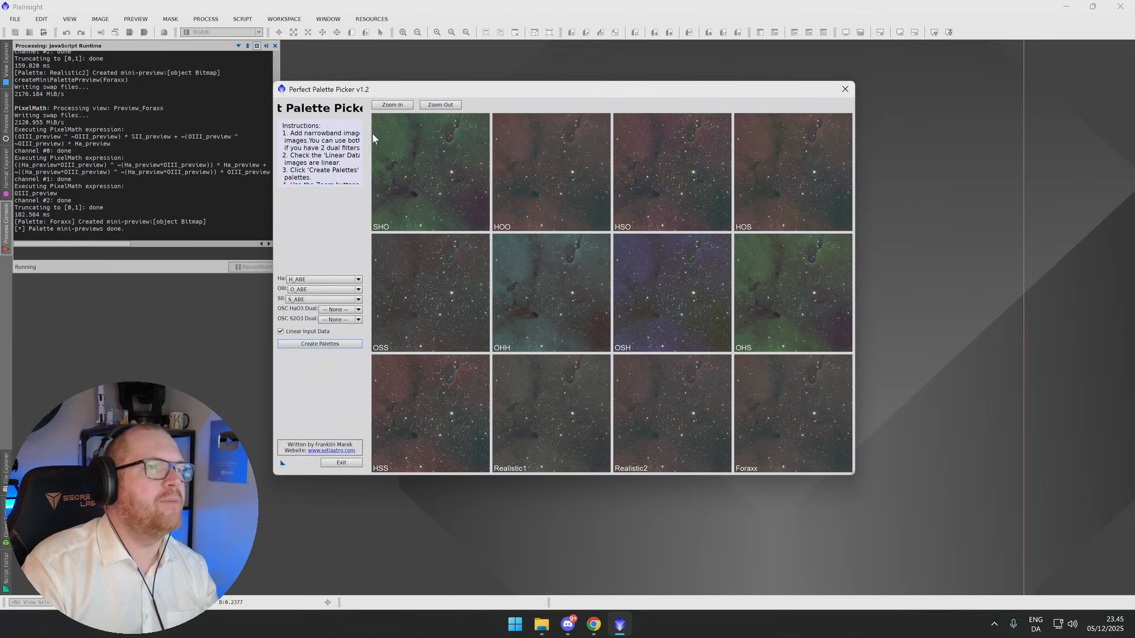
left_click(449, 107)
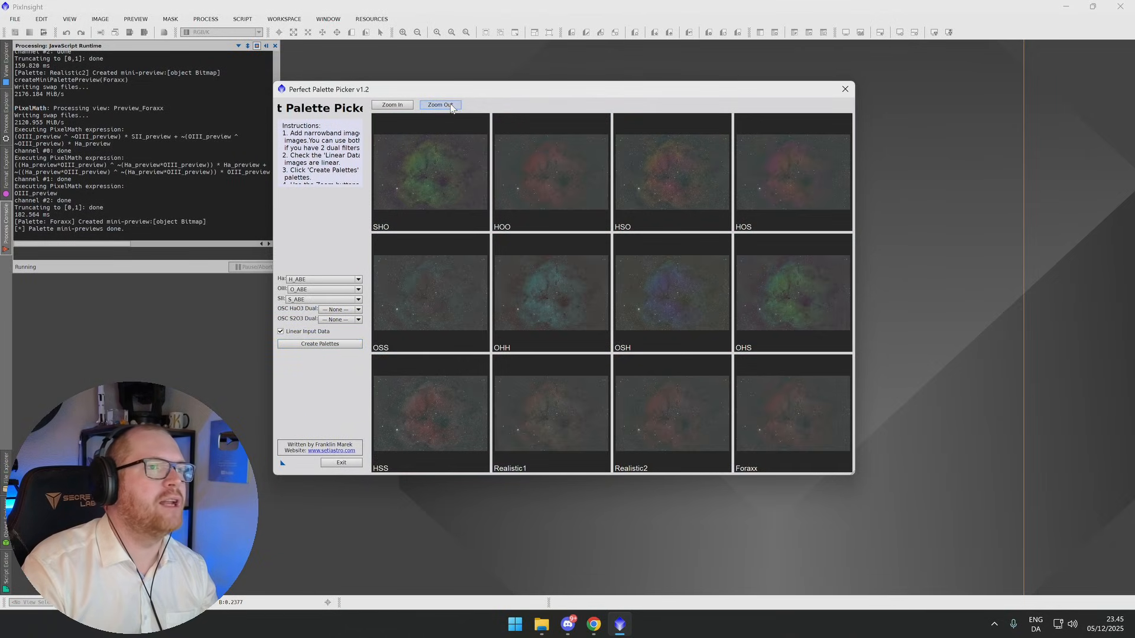
left_click(403, 109)
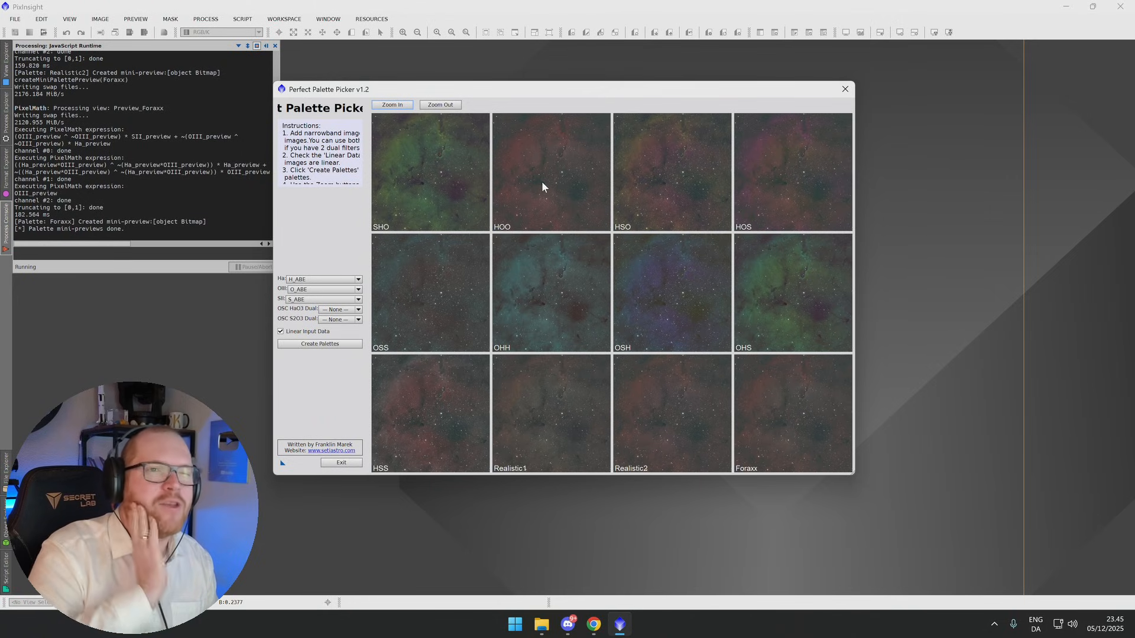
Generate the final image from the HSO palette, close the palette picker, and bring the new image fully into view
left_click(681, 184)
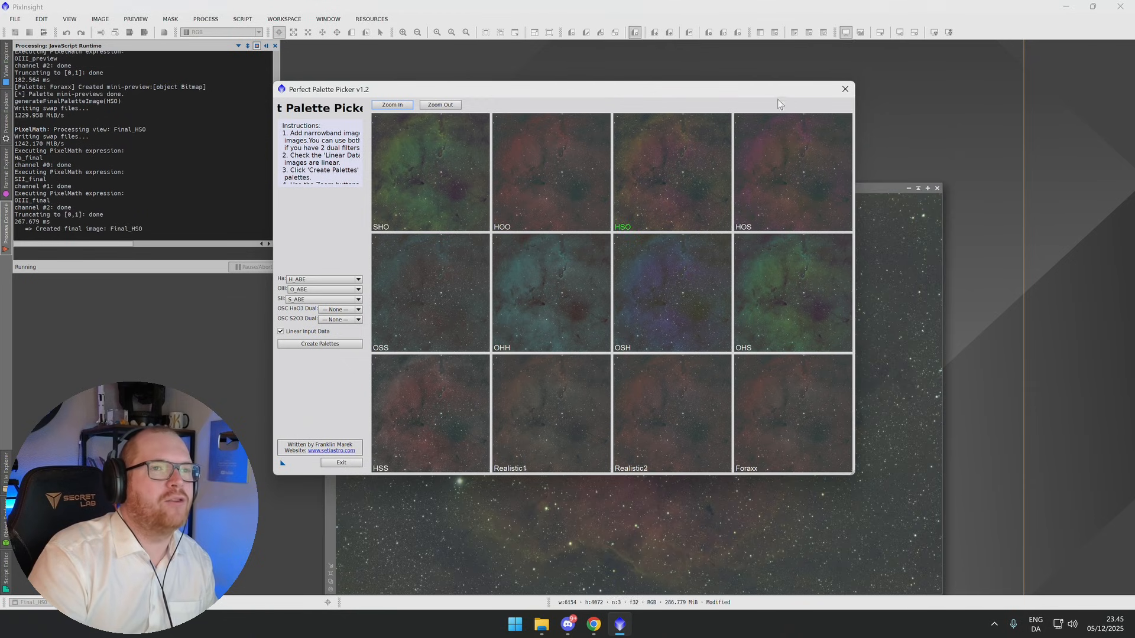
left_click(846, 89)
left_click_drag(747, 188, 742, 98)
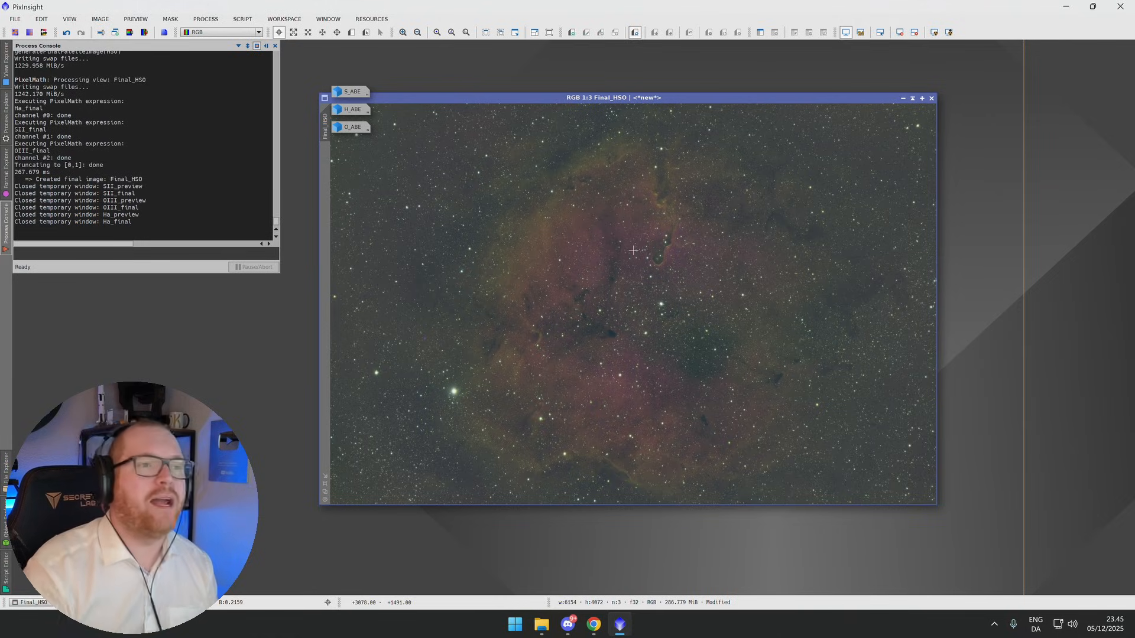
Preview the Final_HSO image with an auto-stretched display, and reset the display stretch
scroll(635, 251, "up", 1)
scroll(650, 248, "down", 2)
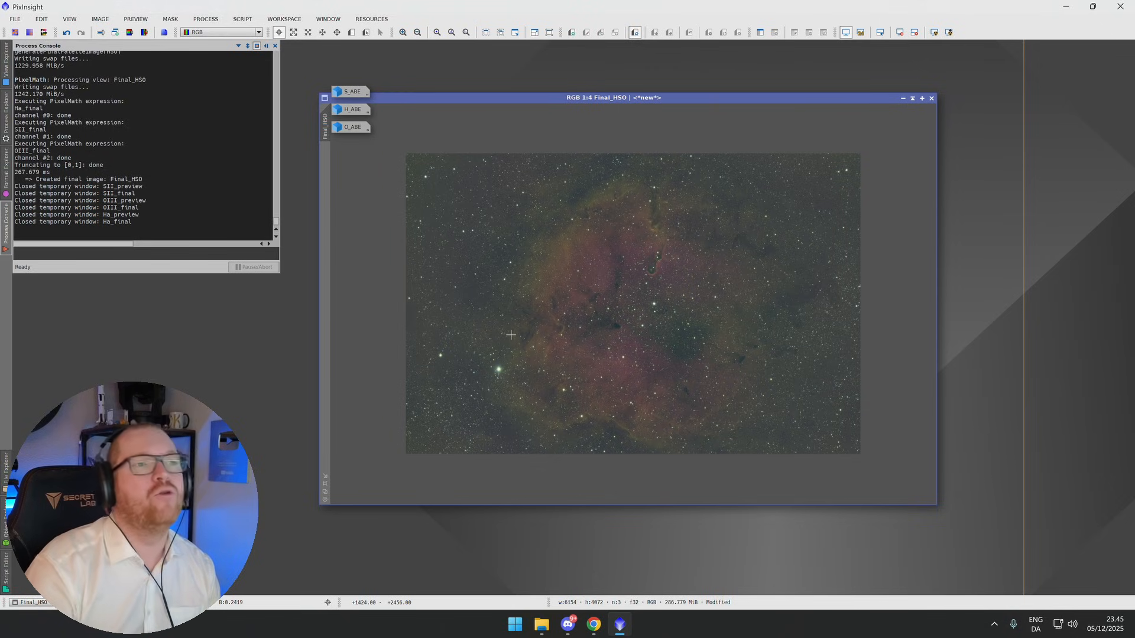
left_click(934, 33)
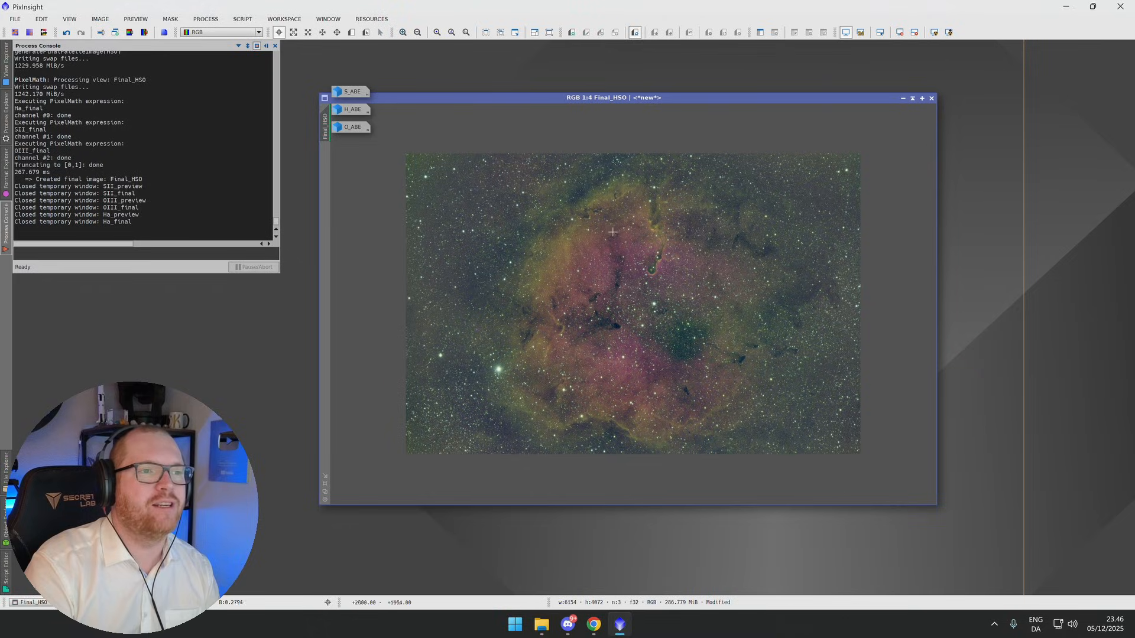
left_click(900, 32)
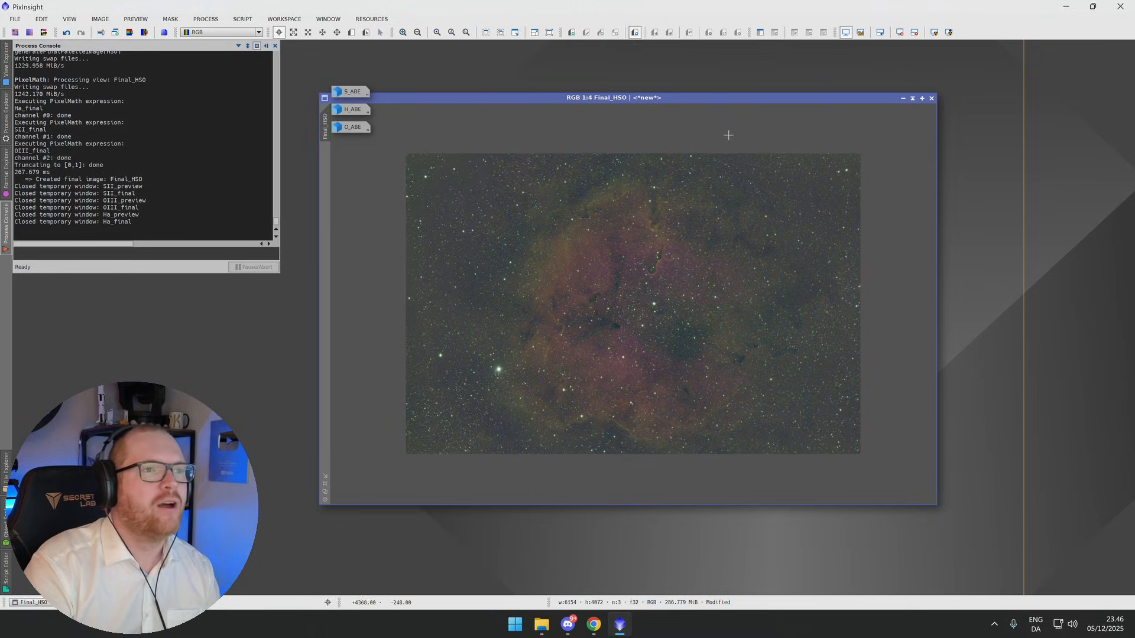
Inspect the nebula in the Final_HSO image up close and as a whole, and reposition its window beside the minimised channel images
left_click_drag(741, 98, 728, 148)
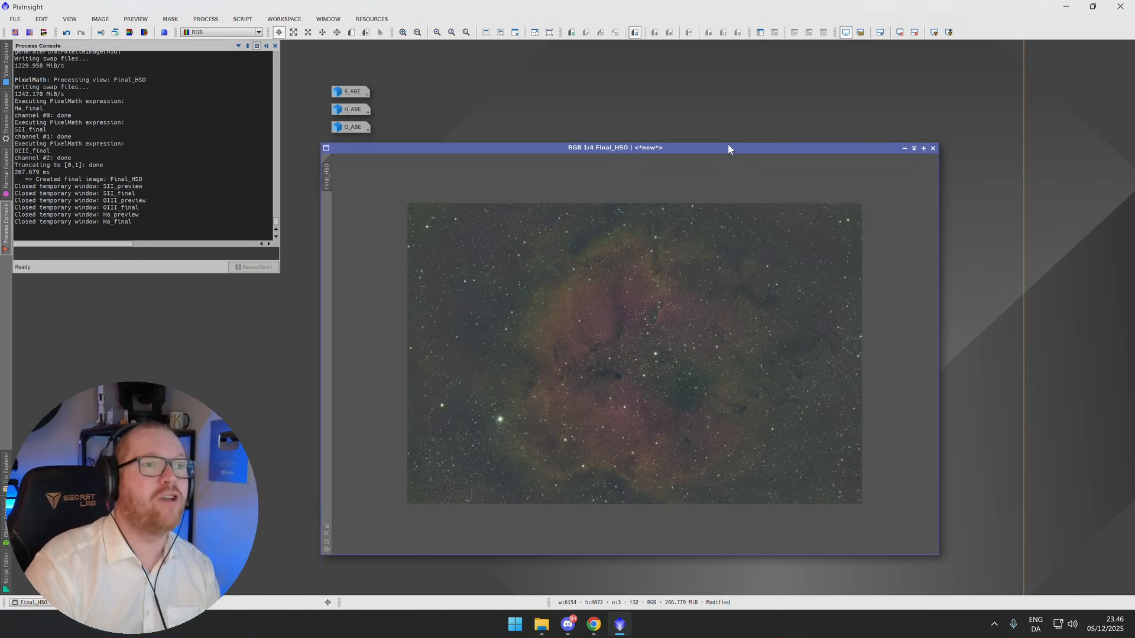
scroll(711, 360, "up", 1)
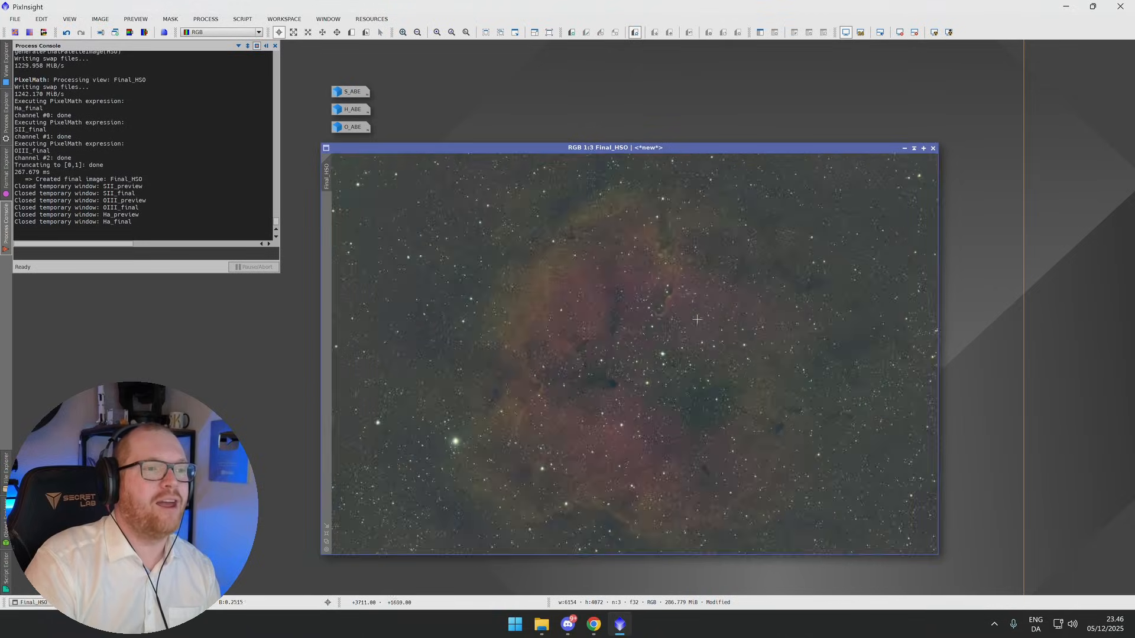
scroll(551, 309, "up", 2)
scroll(550, 309, "down", 3)
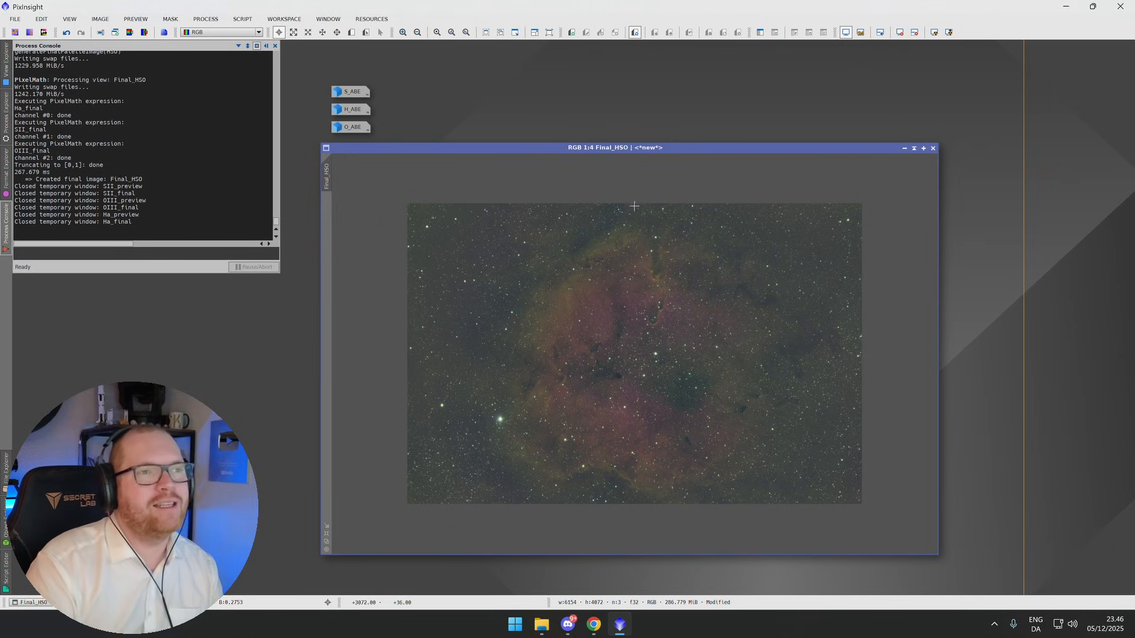
mouse_move(659, 147)
left_mouse_down()
mouse_move(661, 127)
mouse_move(661, 143)
left_mouse_up()
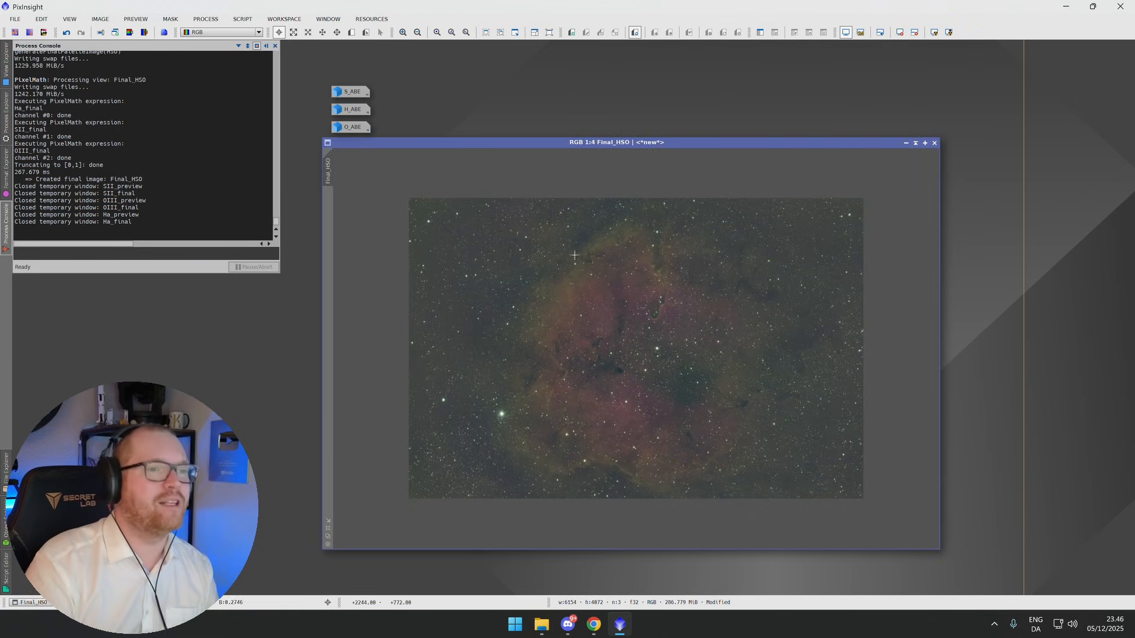
left_click_drag(629, 140, 698, 81)
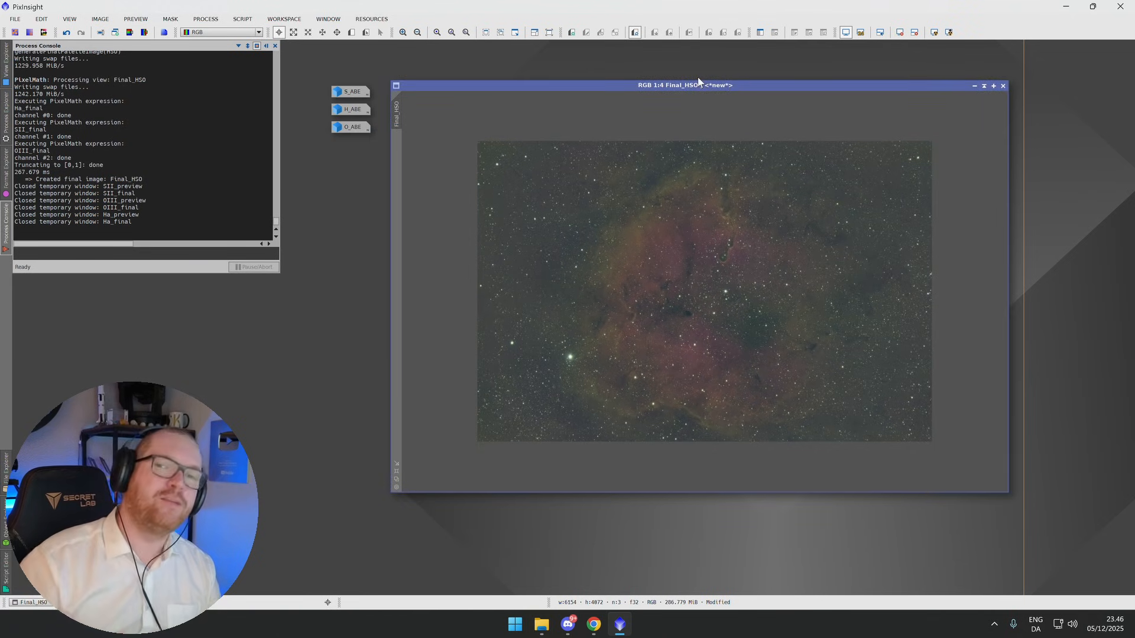